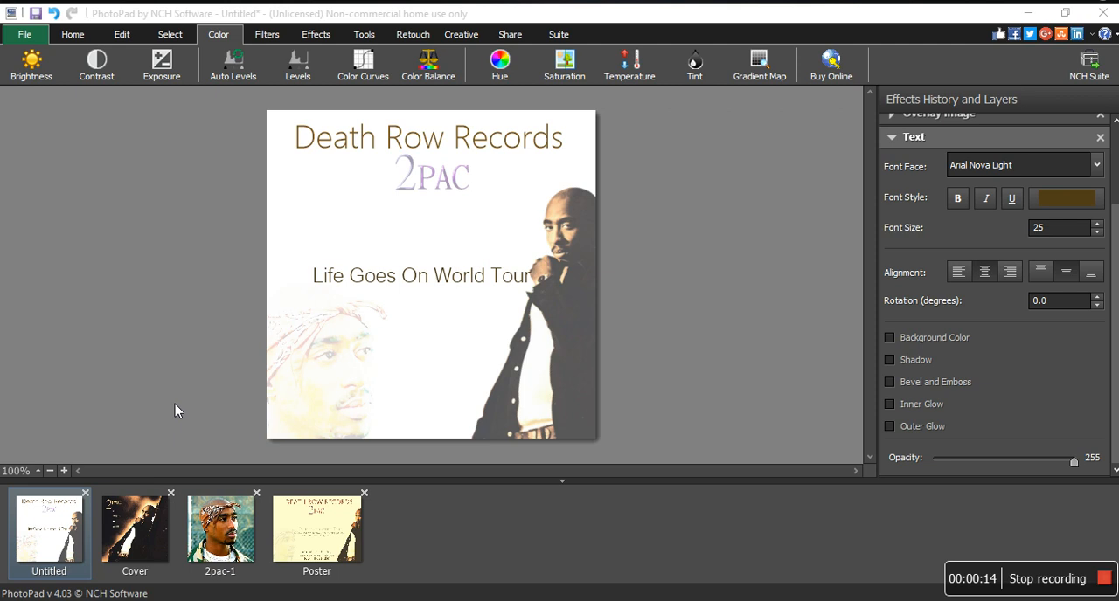
Create a new blank image 500 by 500 pixels with a white background.
click(11, 35)
click(75, 68)
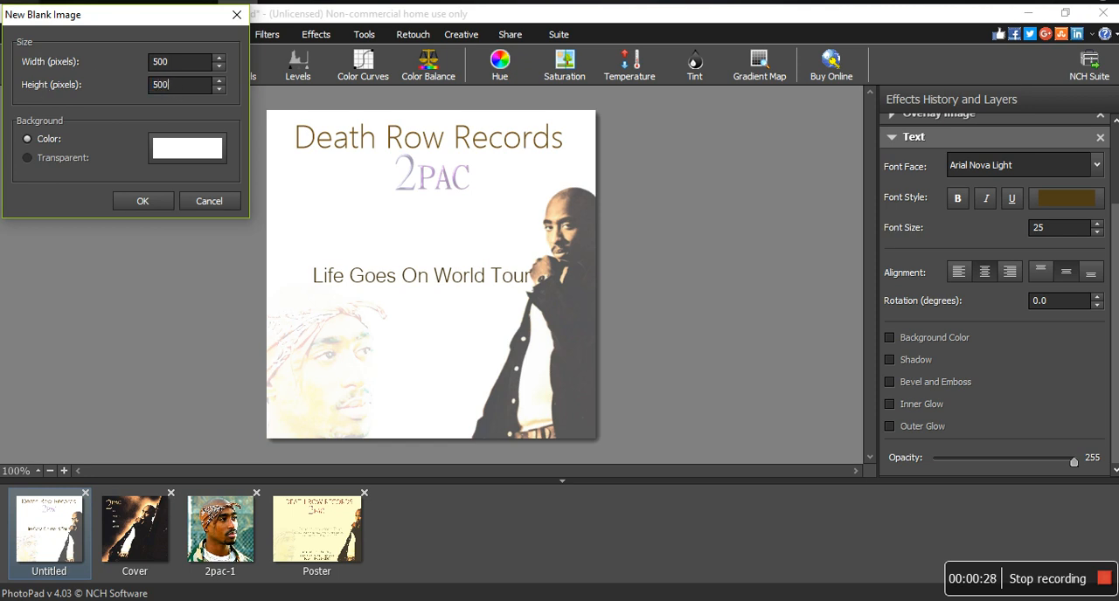
click(143, 202)
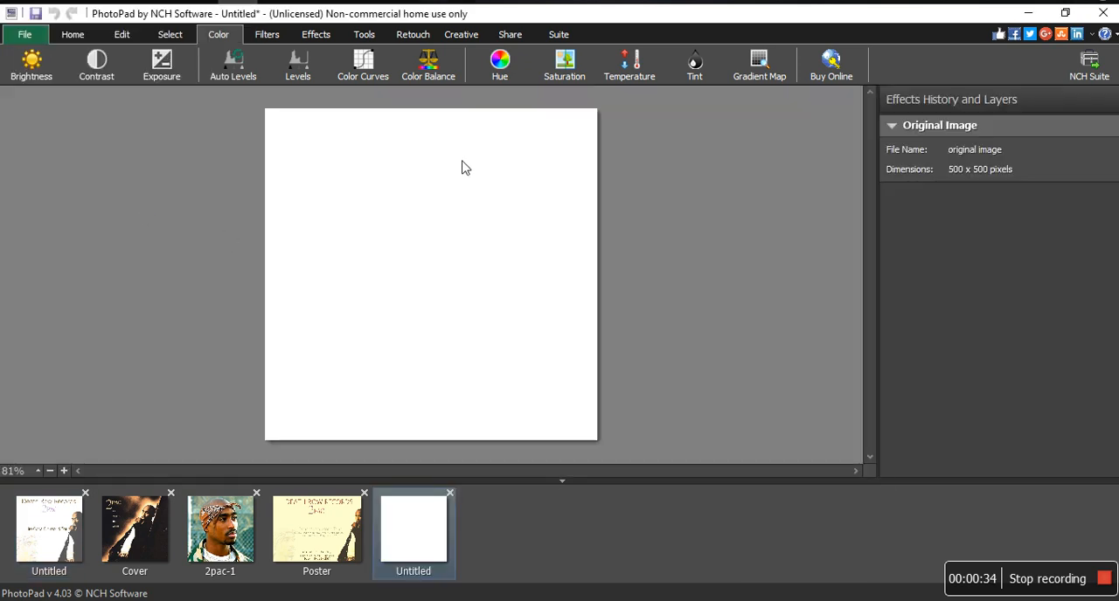
Create another blank image, 1024 by 768 pixels, with a white background.
click(127, 549)
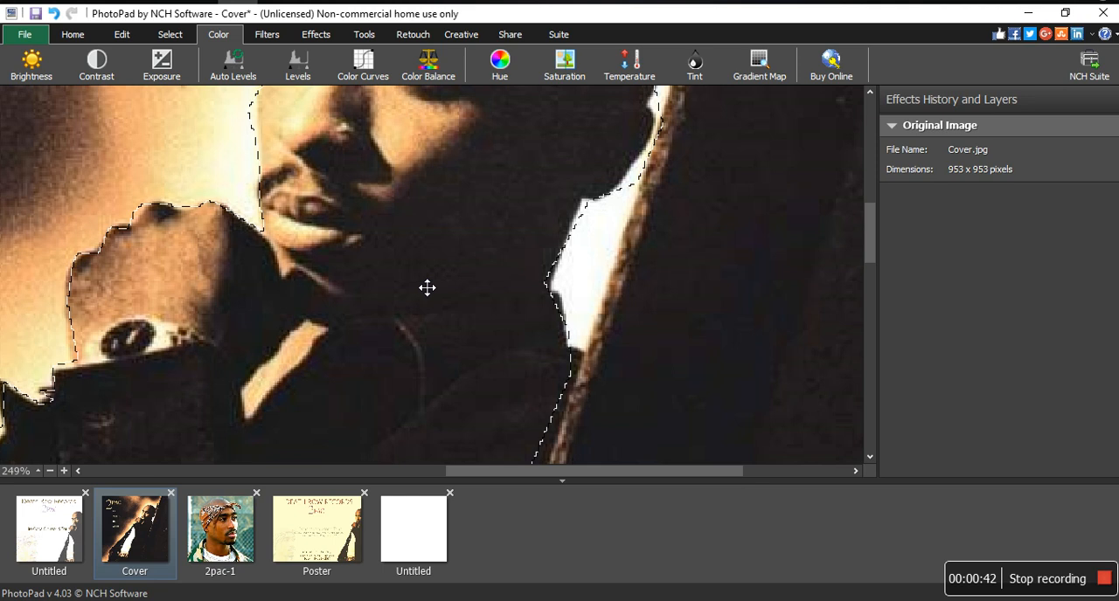
click(25, 34)
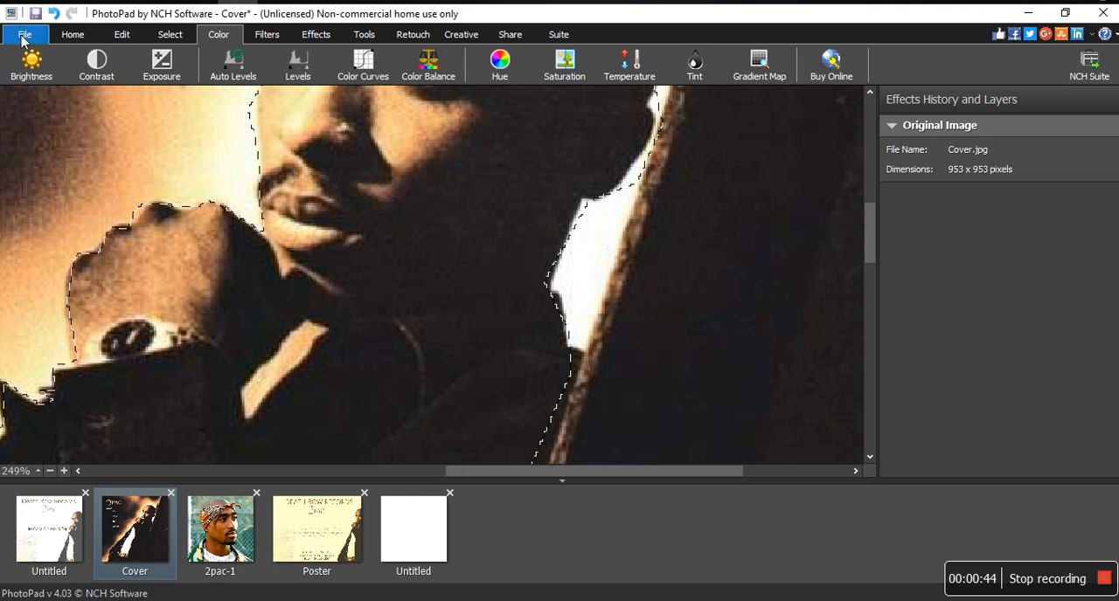
click(79, 58)
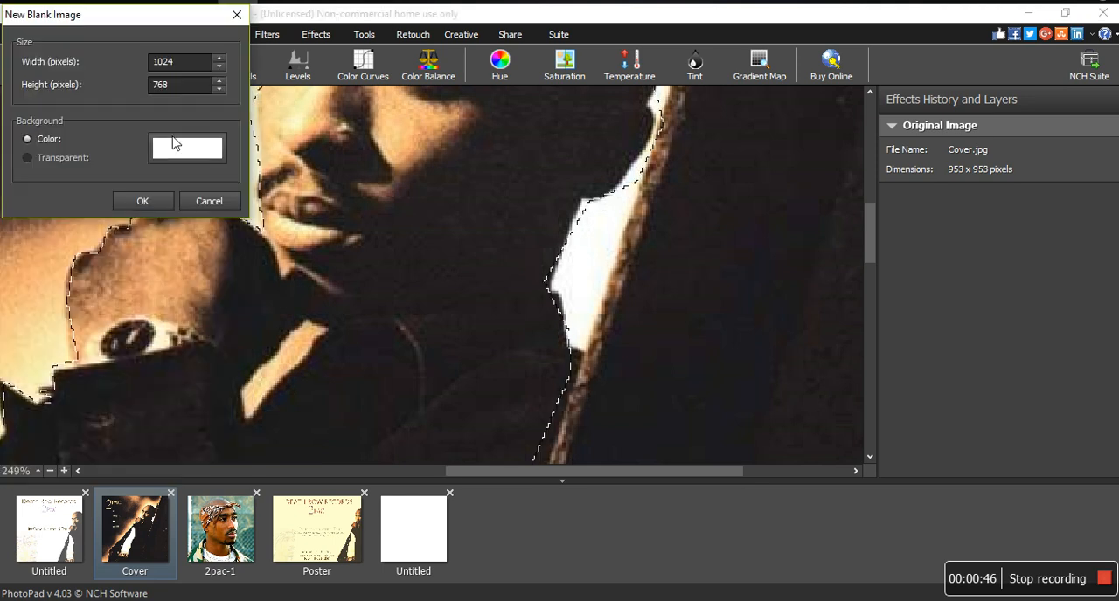
click(143, 197)
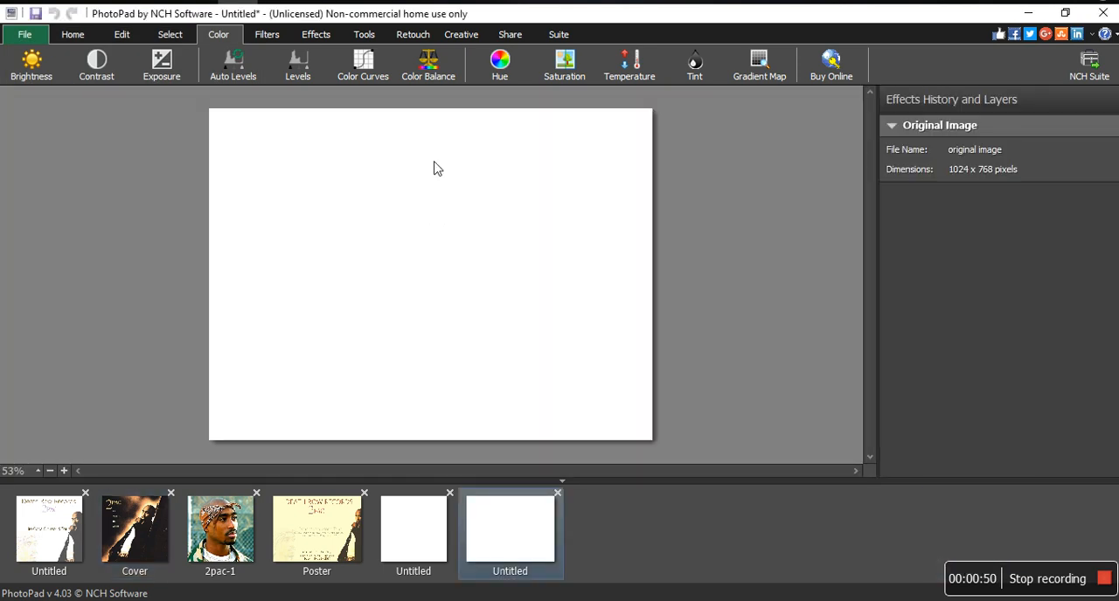
Add a text layer to the 1024 by 768 image and paste in the title "How to create a poster or flyer using PhotoPad".
click(355, 44)
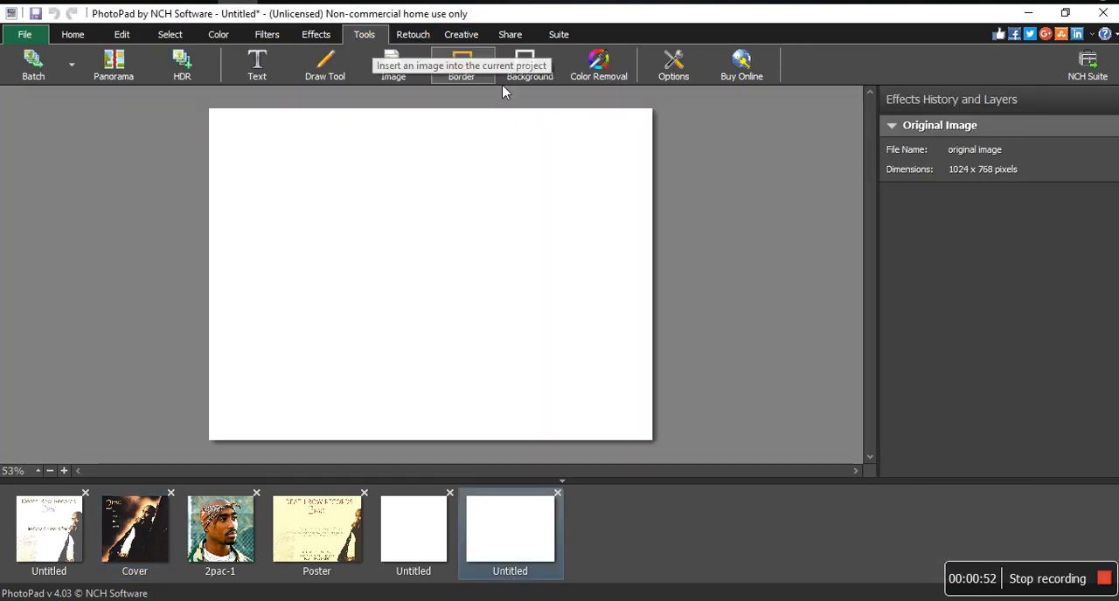
click(260, 76)
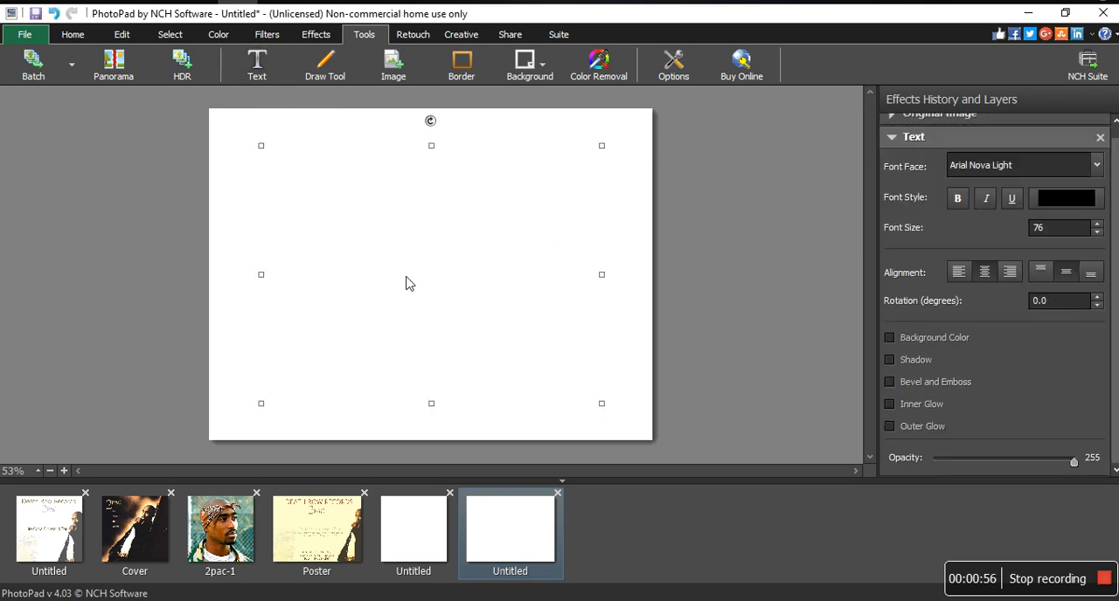
text(How to create a poster or flyer using PhotoPad)
click(685, 271)
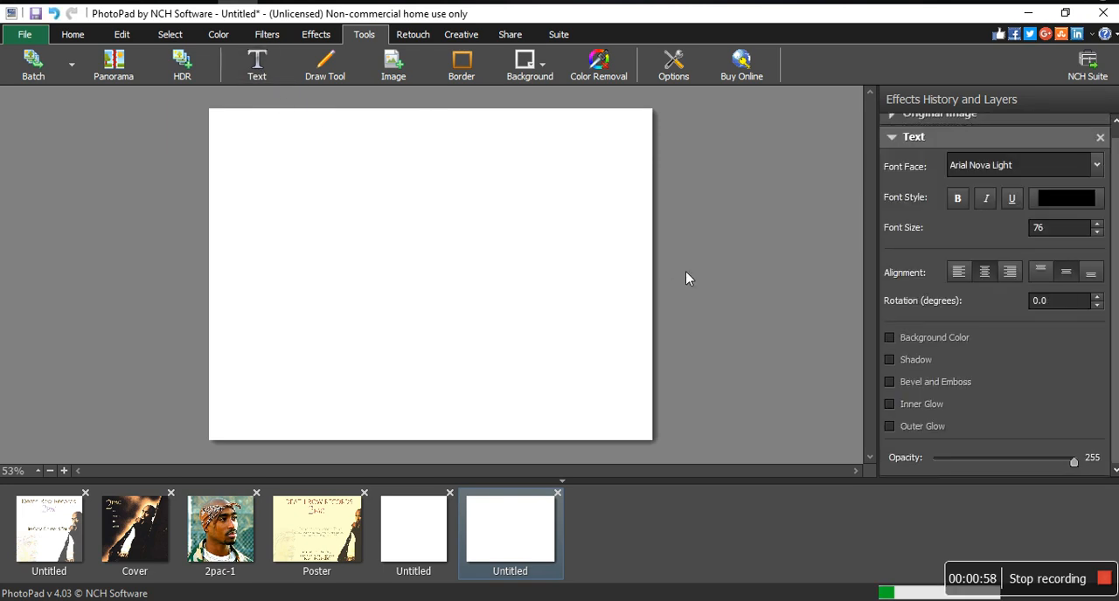
Apply the Redwood filter to the blank 500 by 500 image and collapse the filter's settings.
click(407, 524)
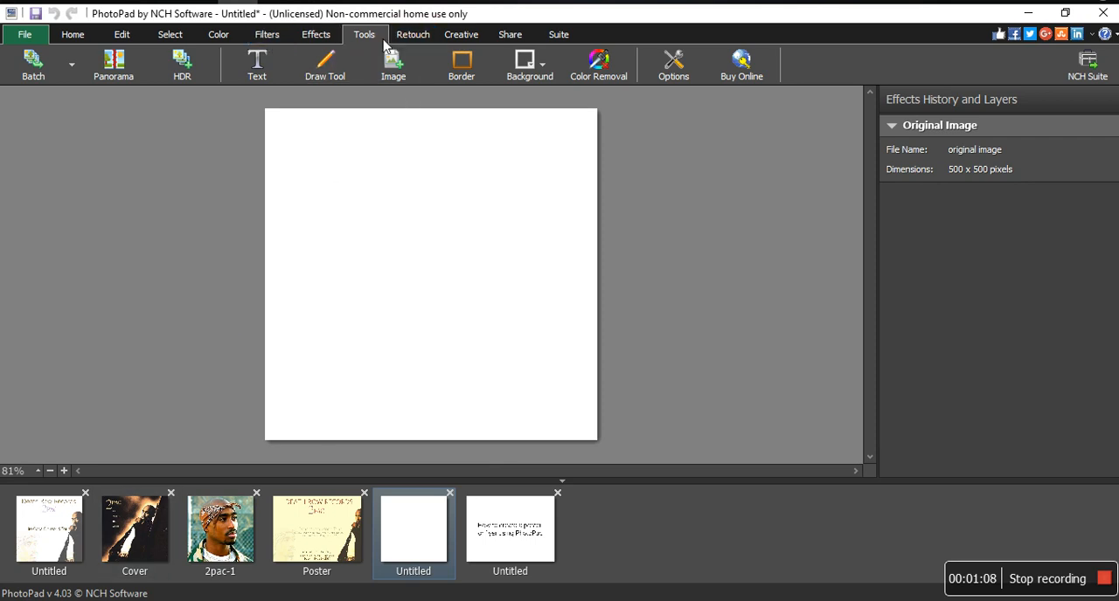
click(267, 34)
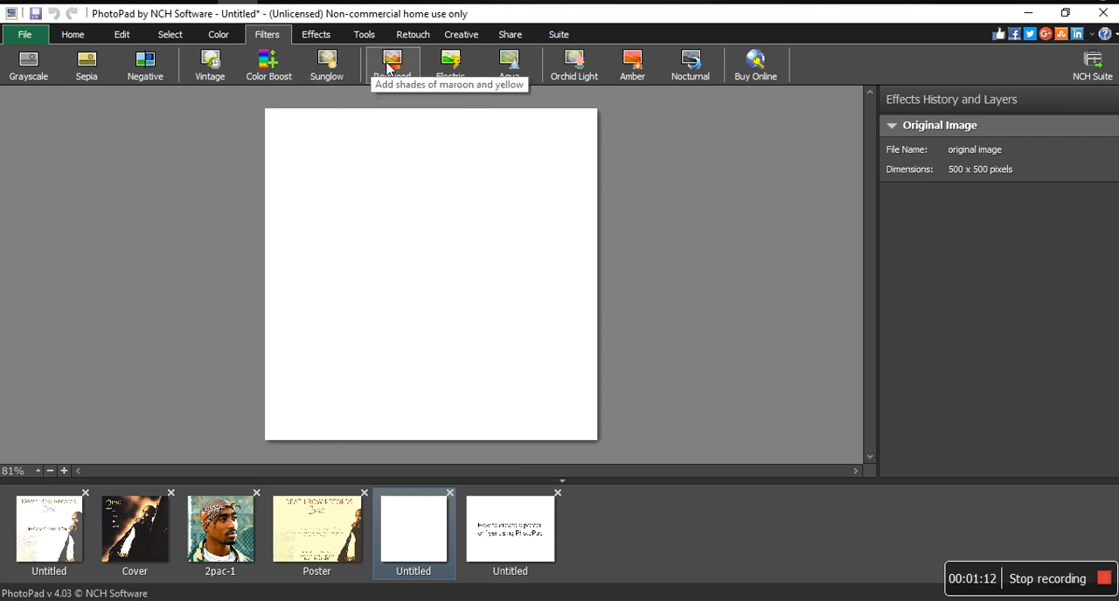
click(404, 70)
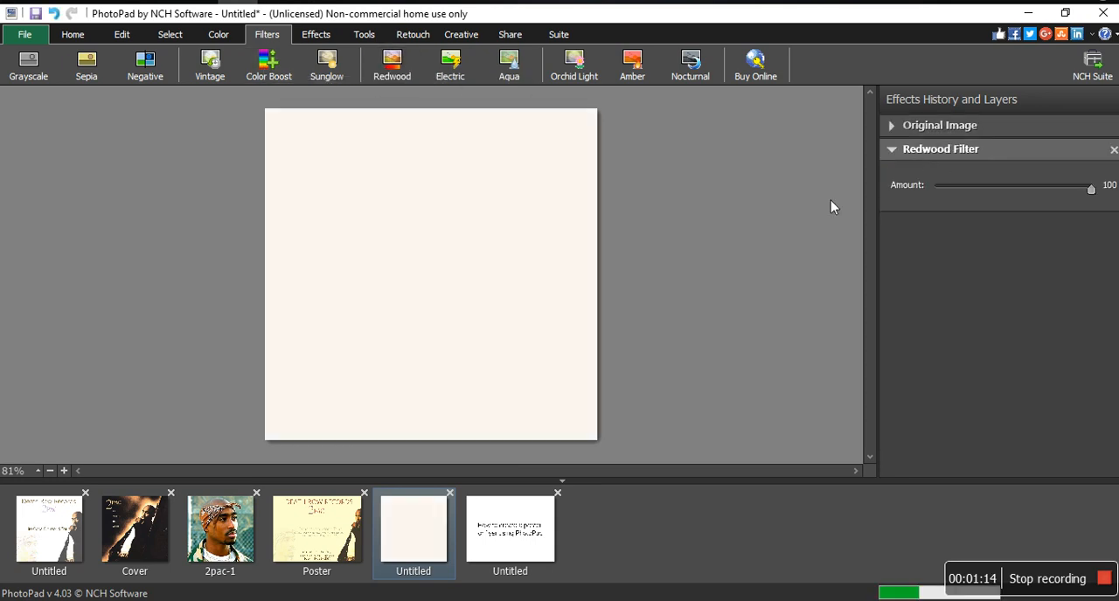
click(892, 150)
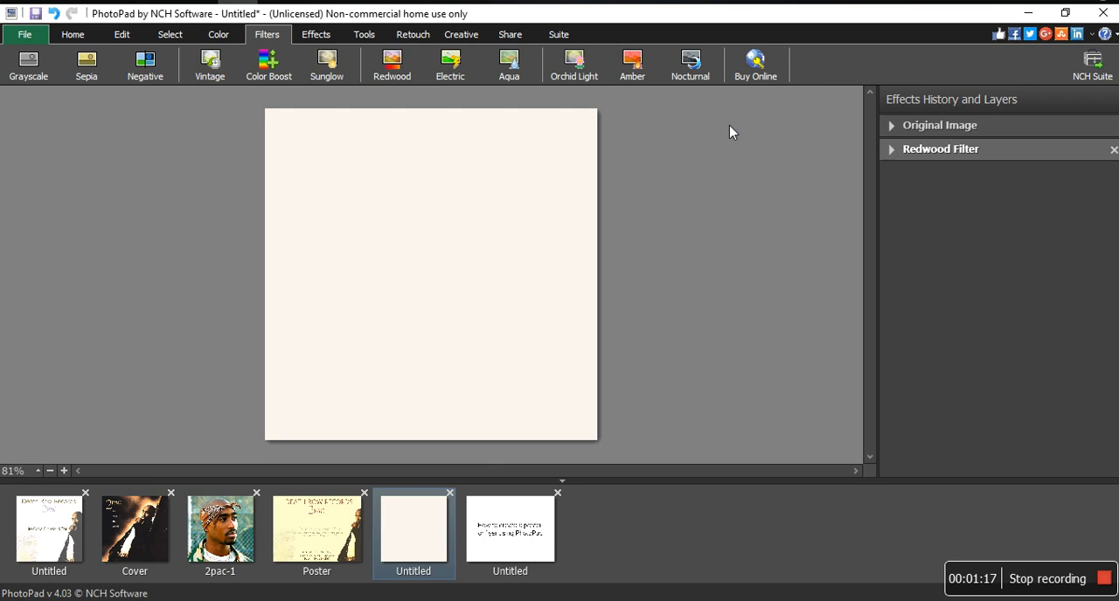
Add Color Curves to the 500 by 500 image and bend the RGB curve strongly downward to give the background a tan tint.
click(316, 34)
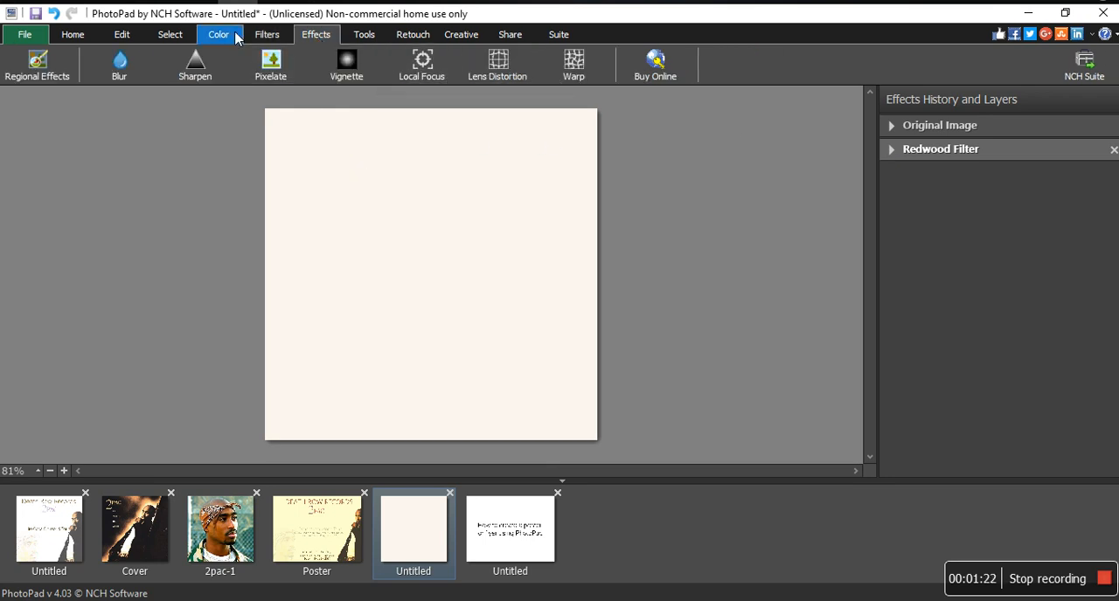
click(234, 35)
click(365, 59)
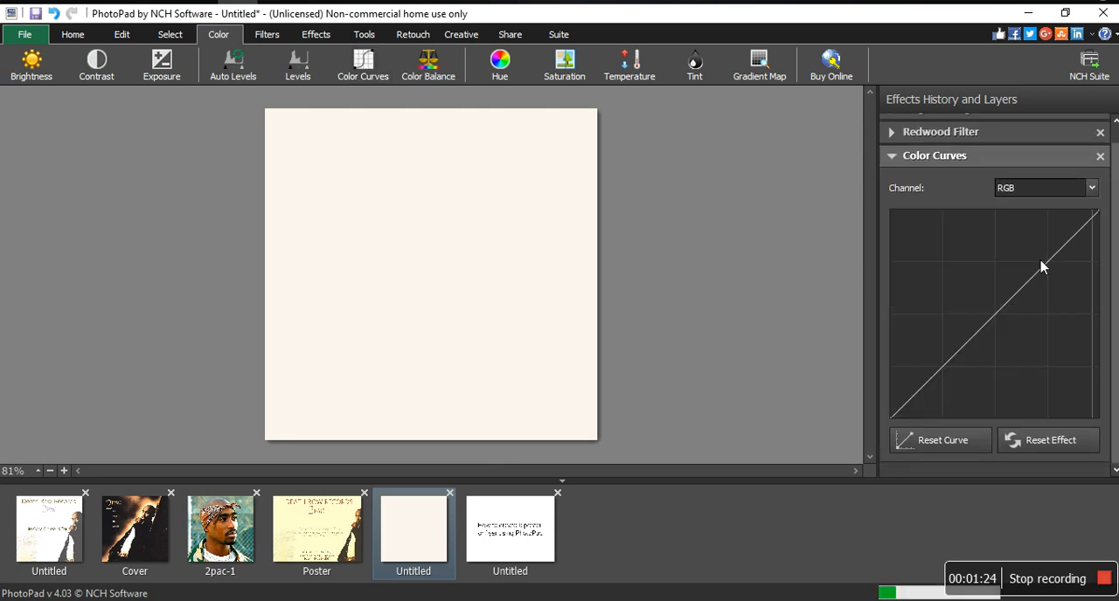
drag(1029, 300, 1039, 364)
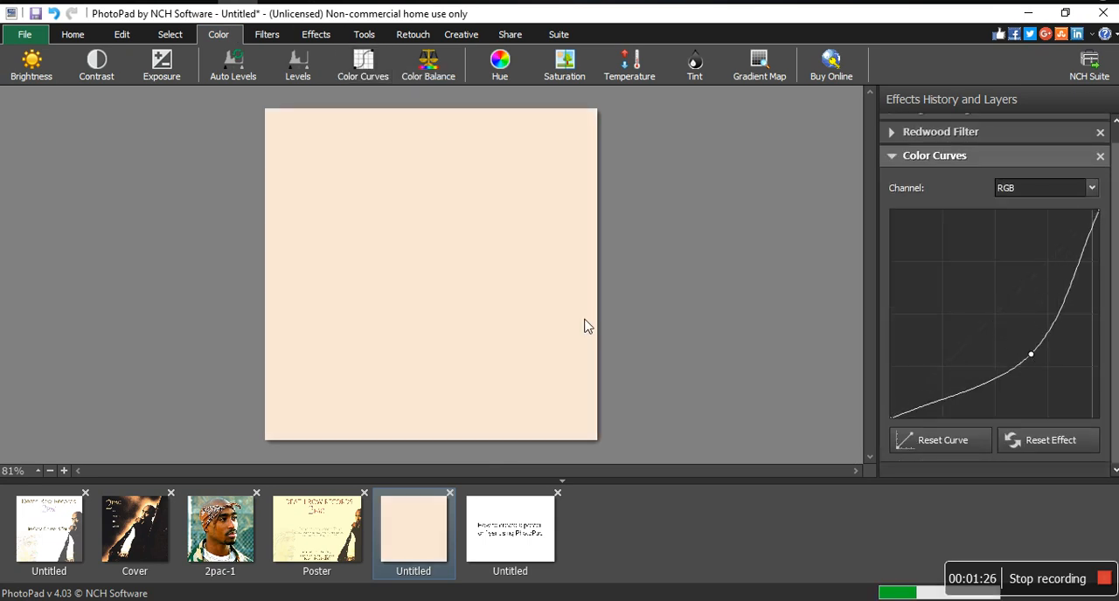
drag(1039, 357, 1058, 384)
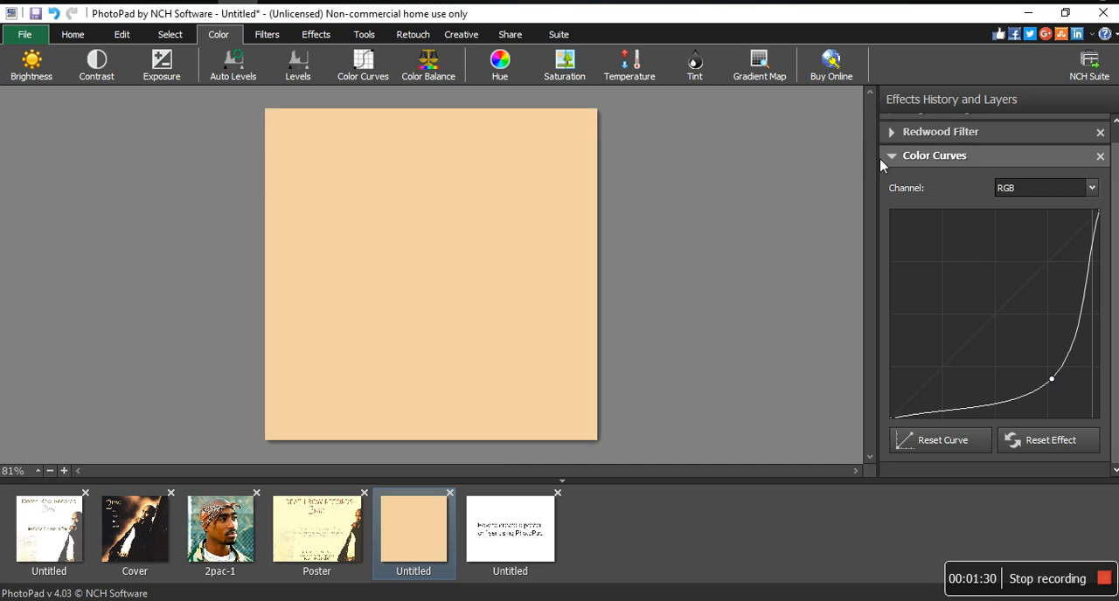
click(880, 158)
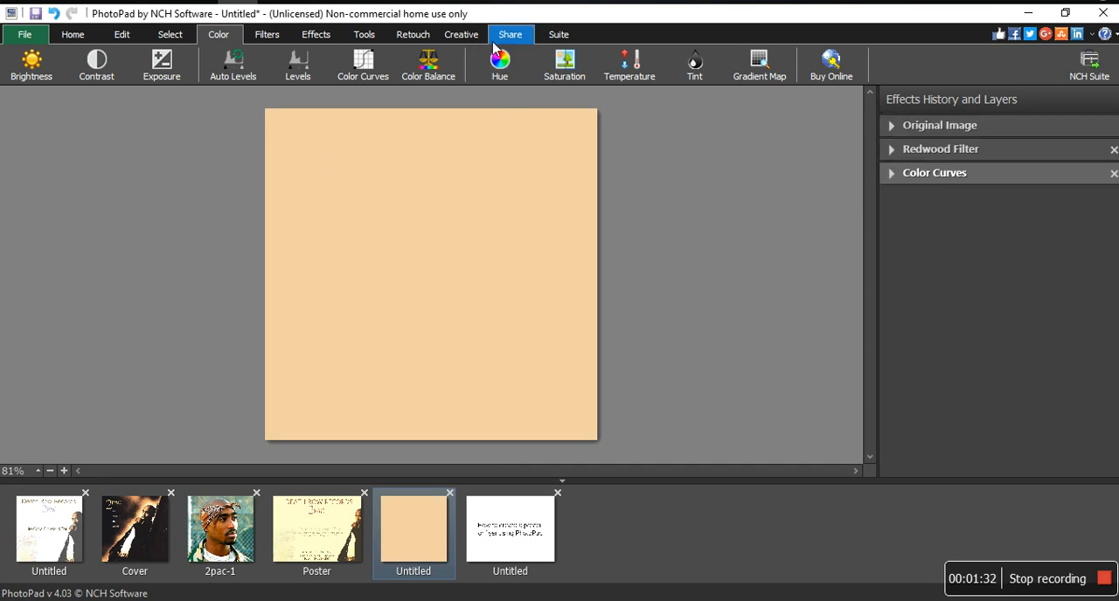
Add the text "Death Row Records" to the tan poster in black.
click(364, 34)
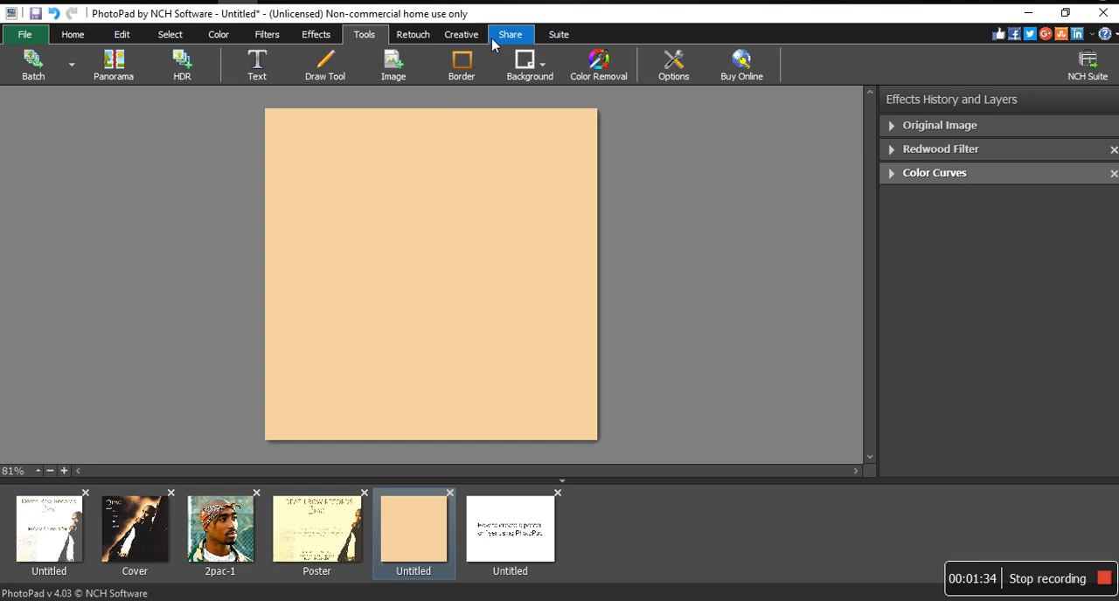
click(257, 63)
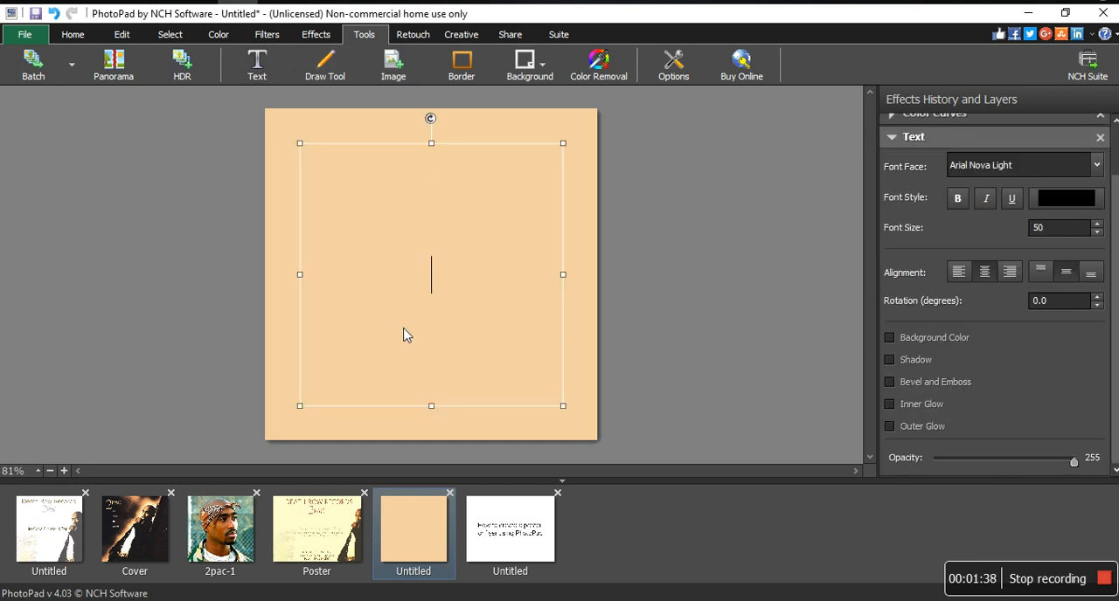
text(Death )
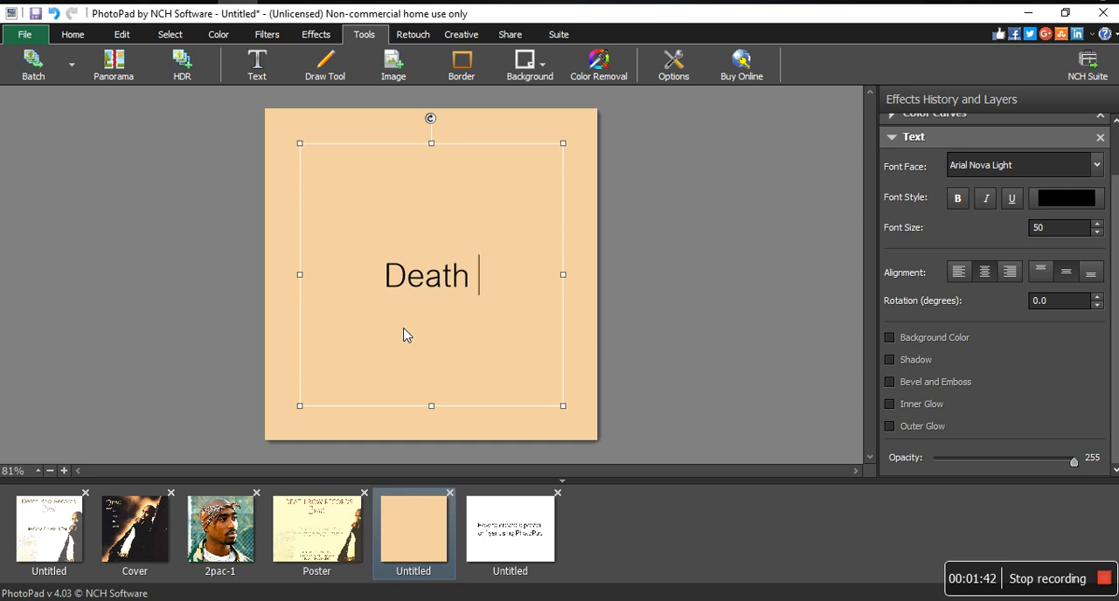
text(Row E)
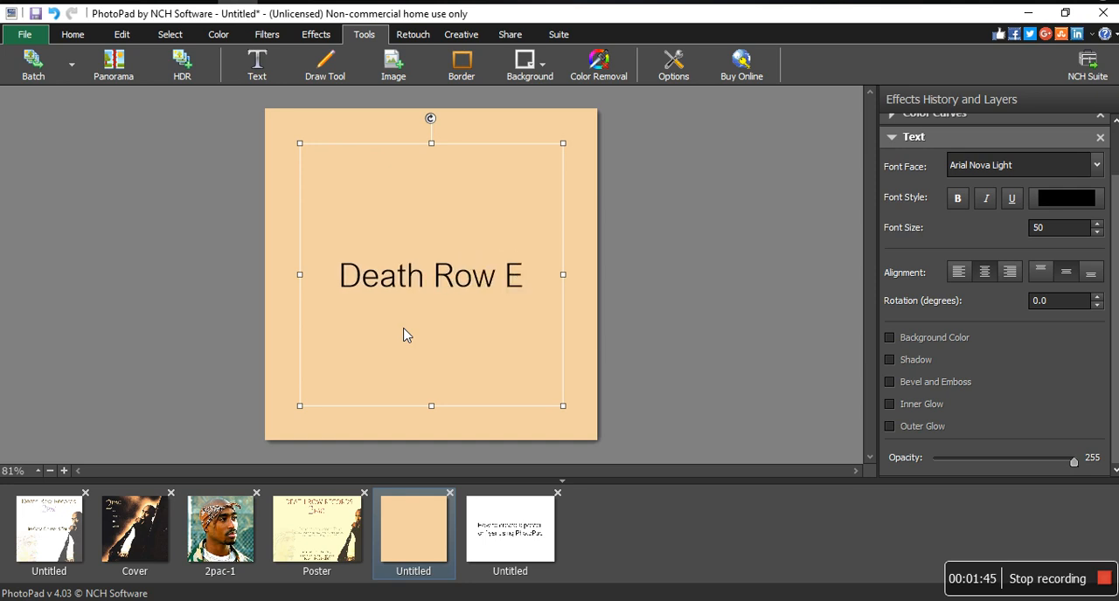
key(BackSpace)
text(Re)
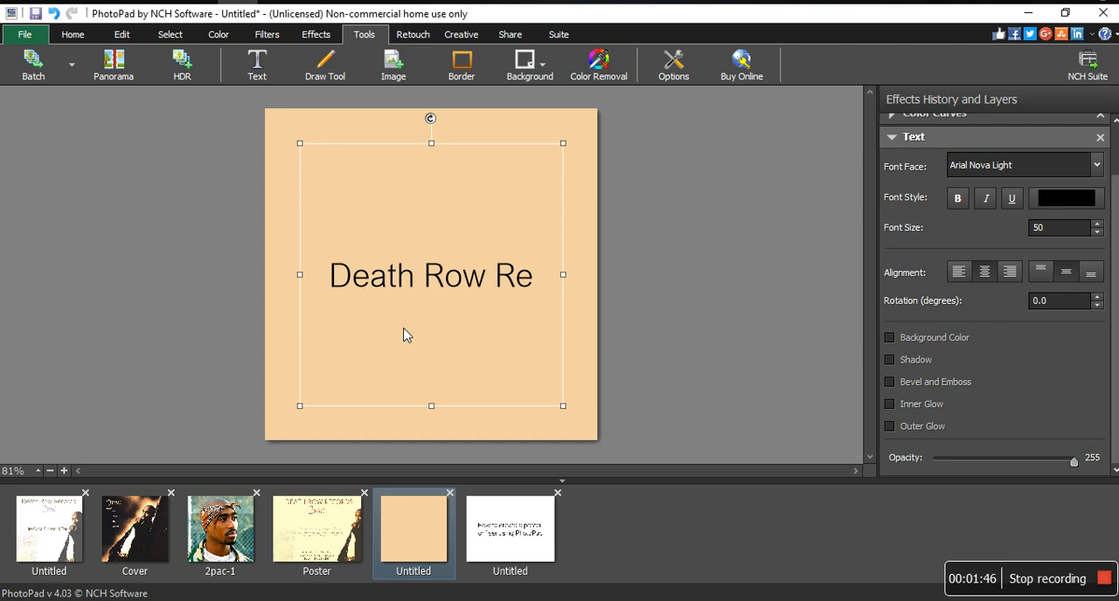
text(cords)
key(Return)
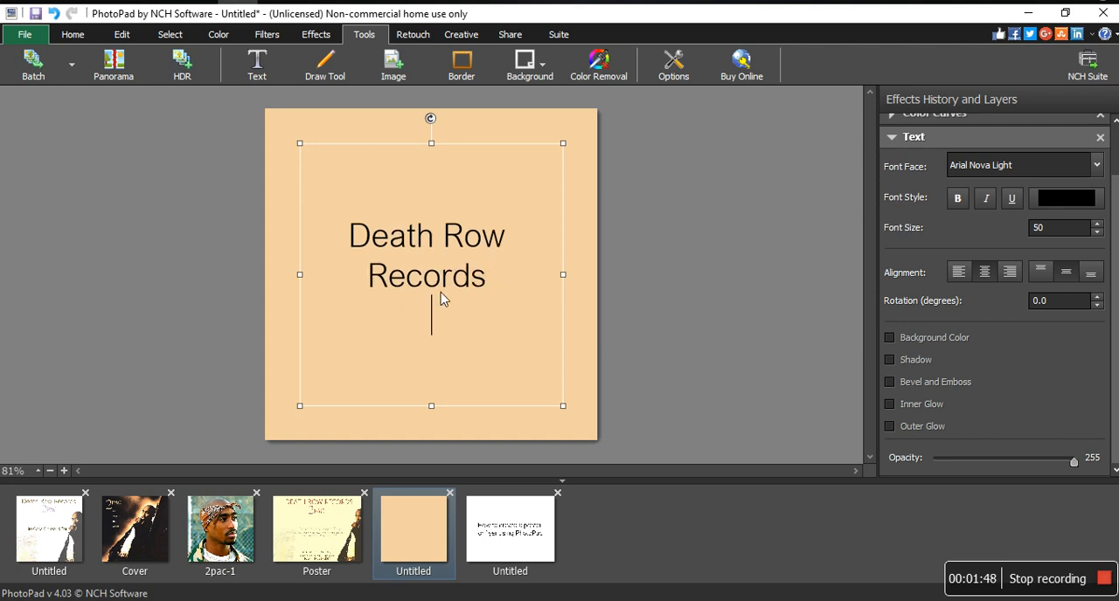
Widen the text box so the title fits on one line and move the title to the poster's upper edge.
drag(433, 149, 434, 132)
drag(299, 265, 197, 266)
drag(416, 133, 494, 19)
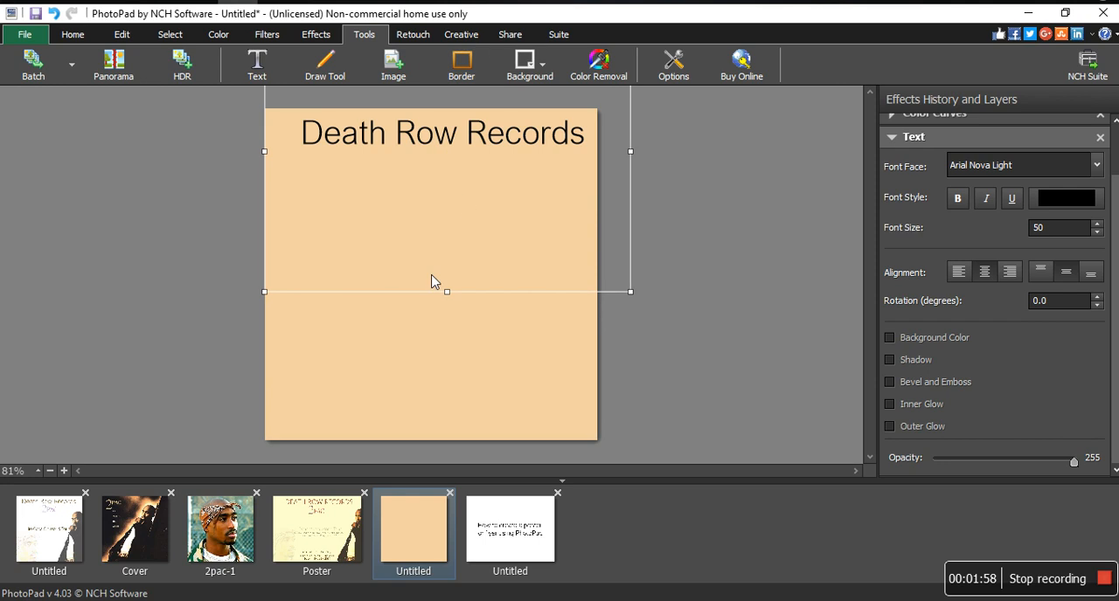
Copy the selected head from the 2pac-1 photo and return to the tan poster, leaving text editing.
click(212, 518)
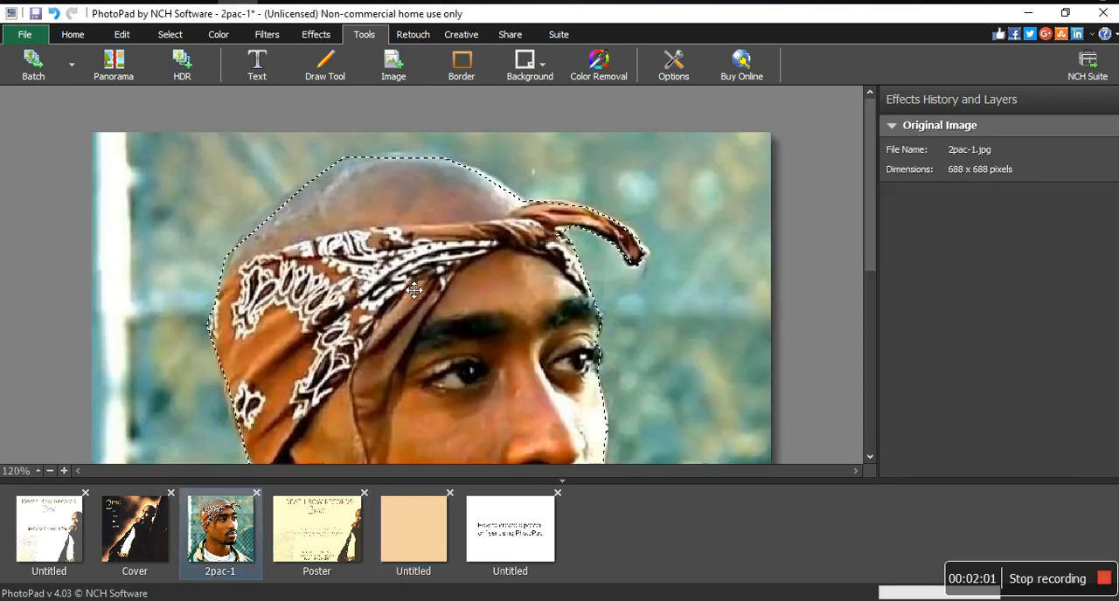
right_click(360, 342)
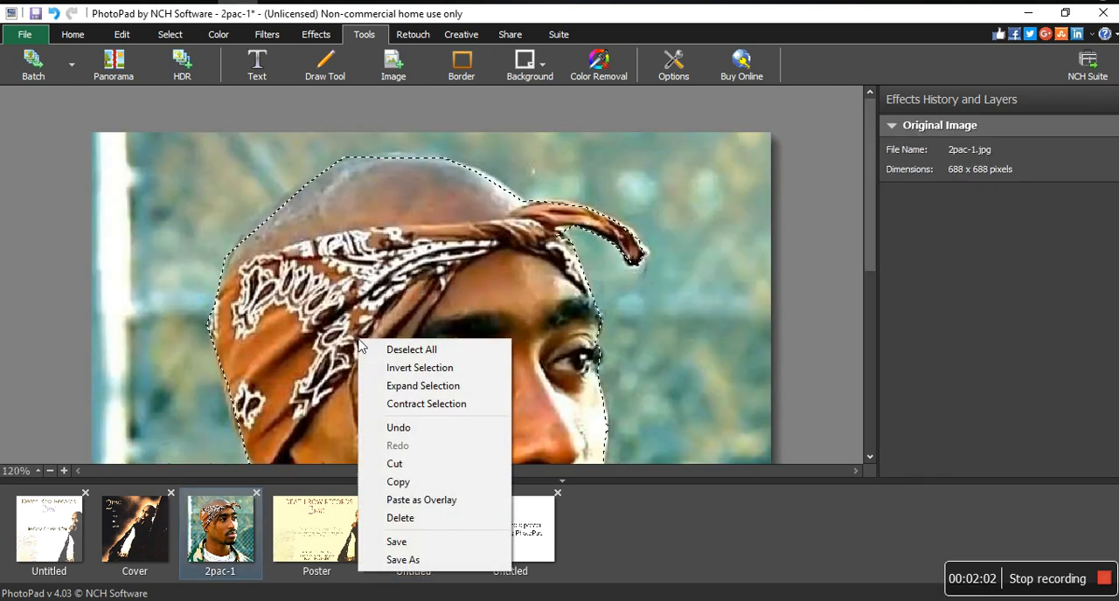
click(416, 482)
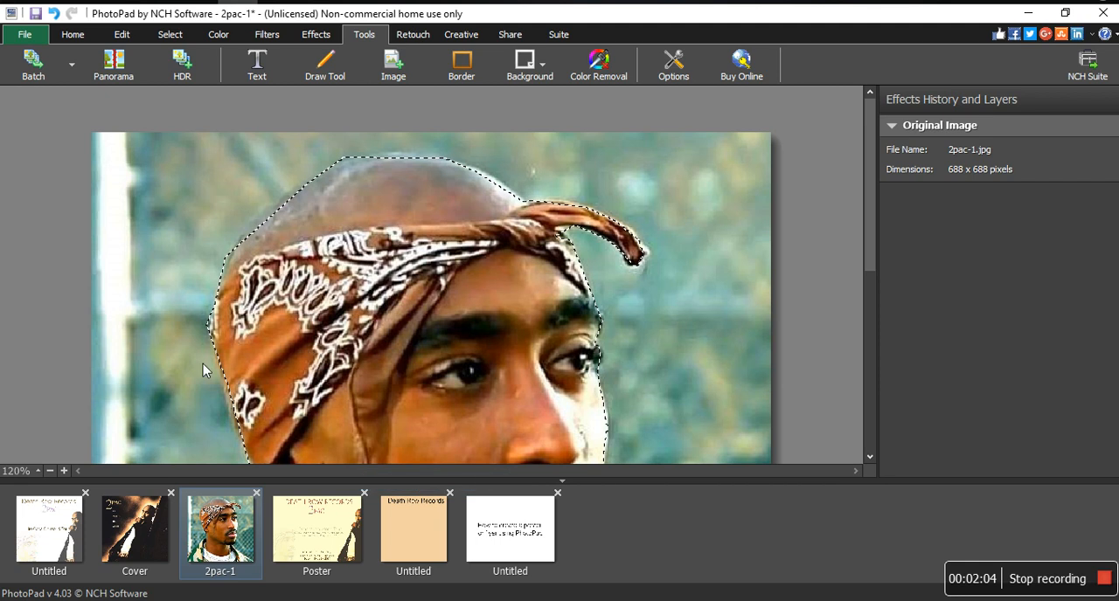
click(425, 529)
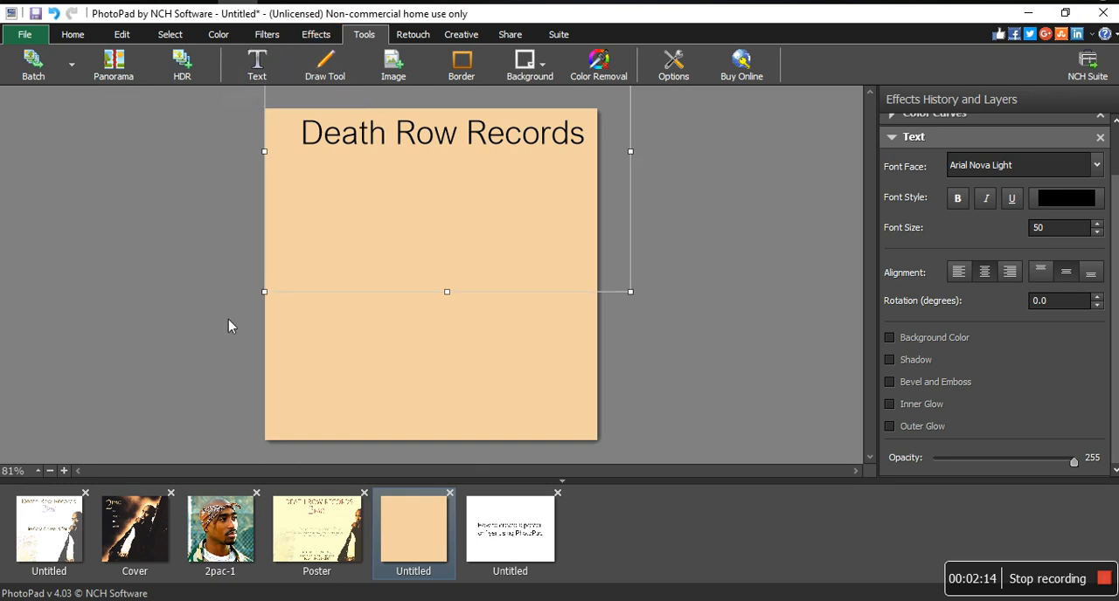
click(318, 374)
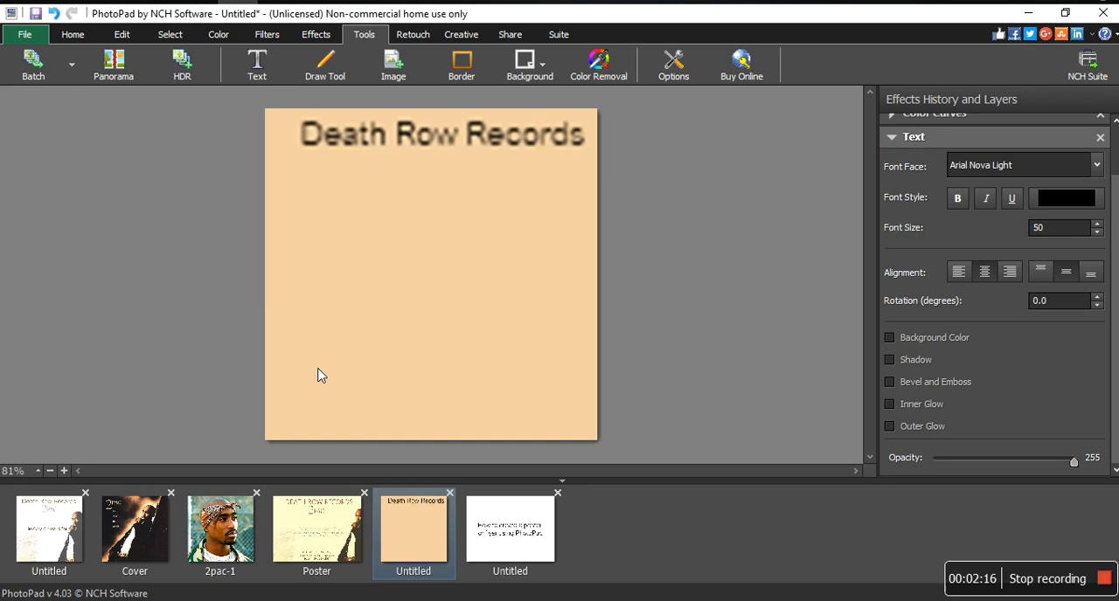
Copy the selected head from the 2pac-1 photo again and paste it as an overlay on the tan poster.
click(219, 529)
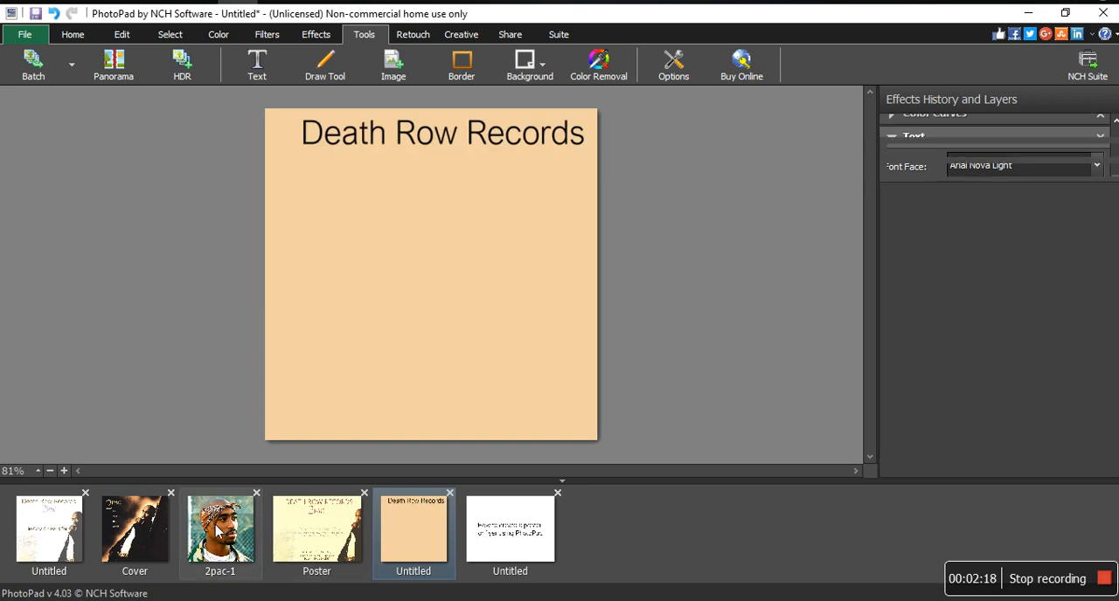
right_click(383, 333)
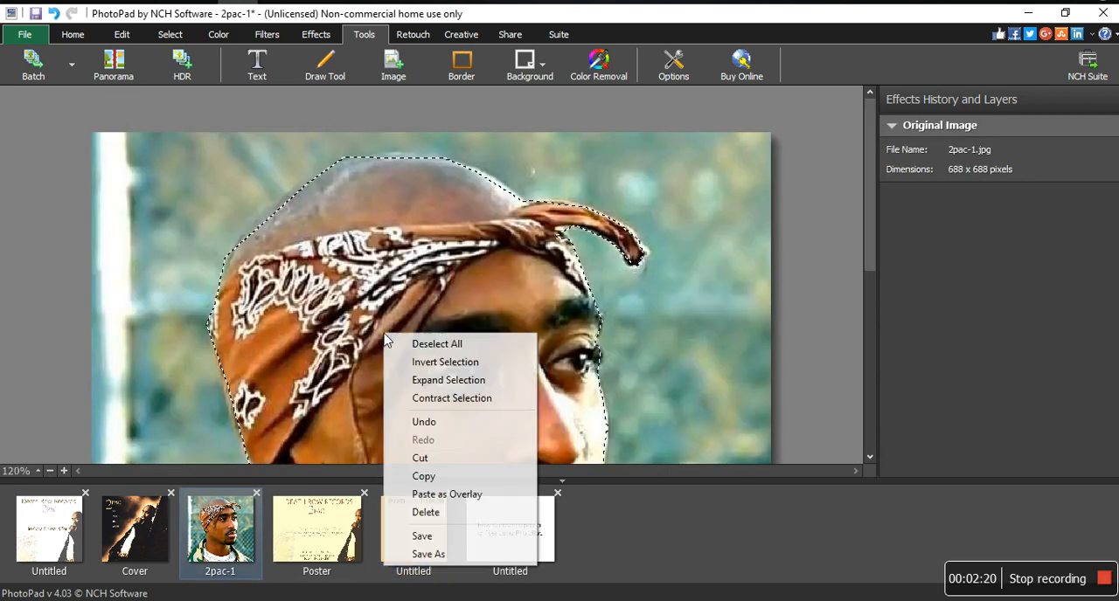
click(426, 476)
click(404, 511)
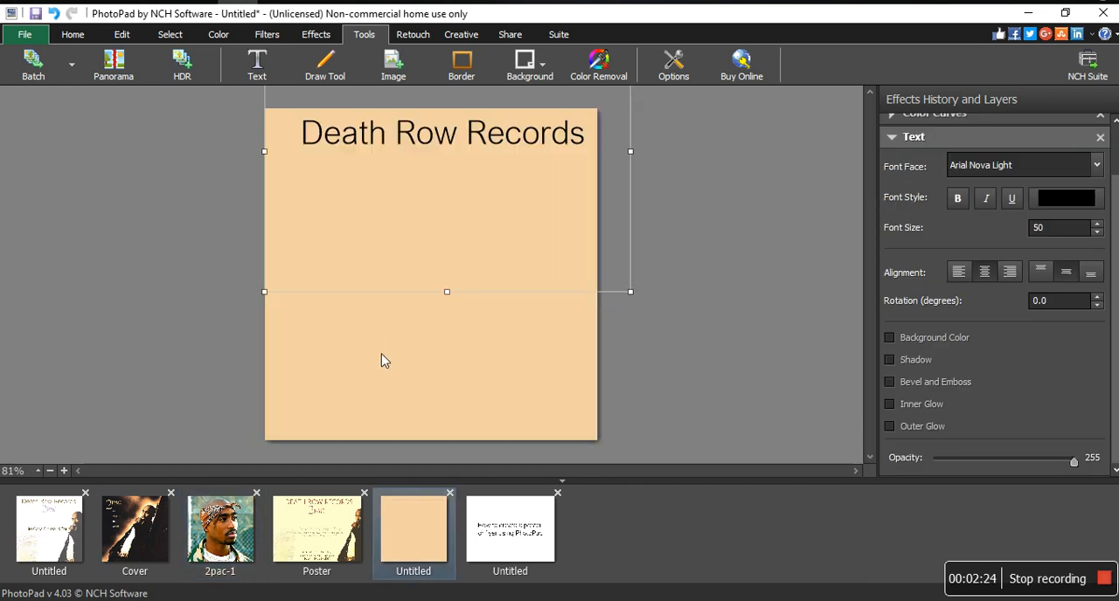
right_click(365, 379)
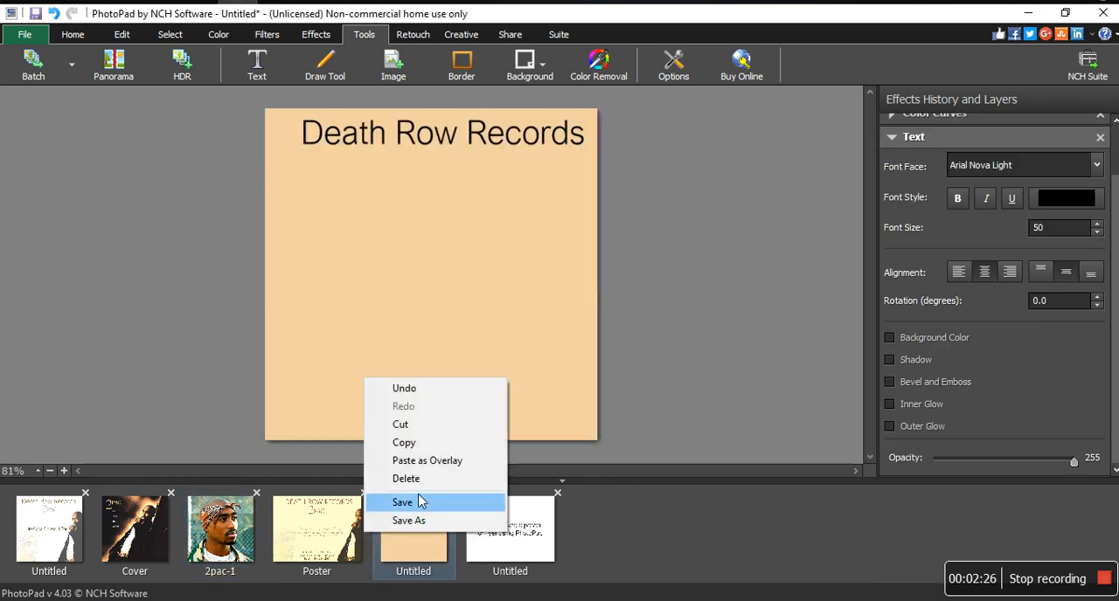
click(437, 461)
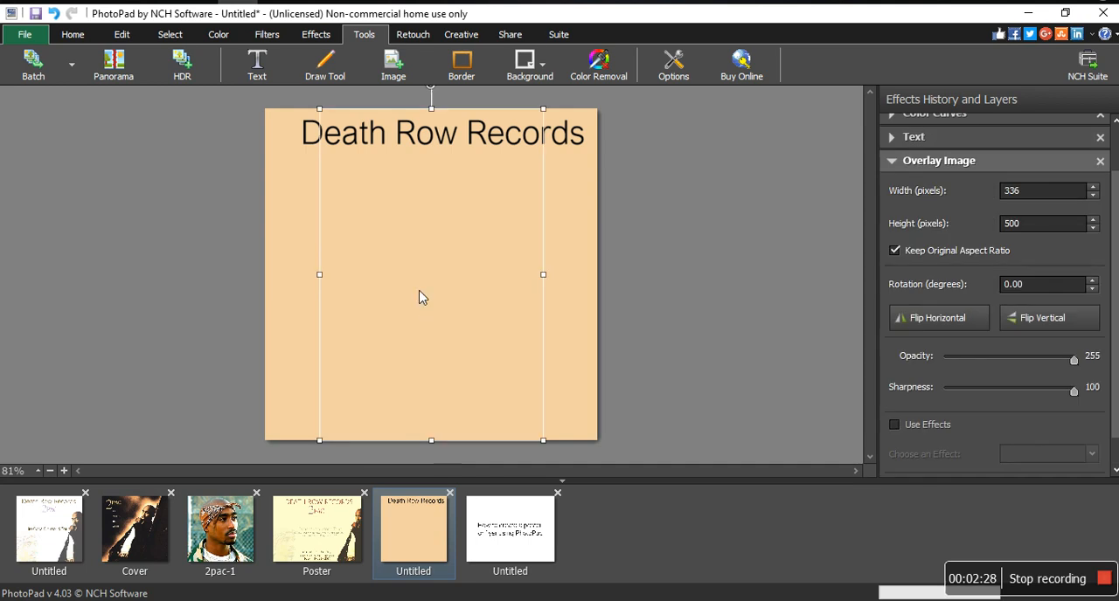
Shrink the head overlay to 235 × 350 pixels in the poster's lower-left corner and set its opacity to 106.
drag(435, 292, 347, 395)
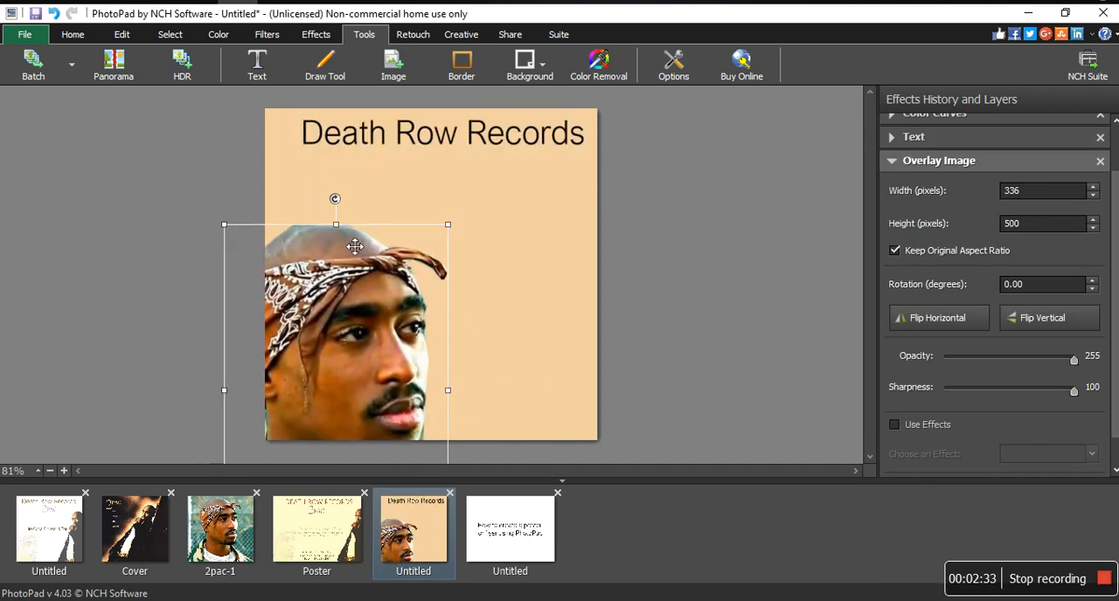
drag(336, 224, 336, 324)
drag(350, 385, 334, 317)
click(996, 364)
click(943, 360)
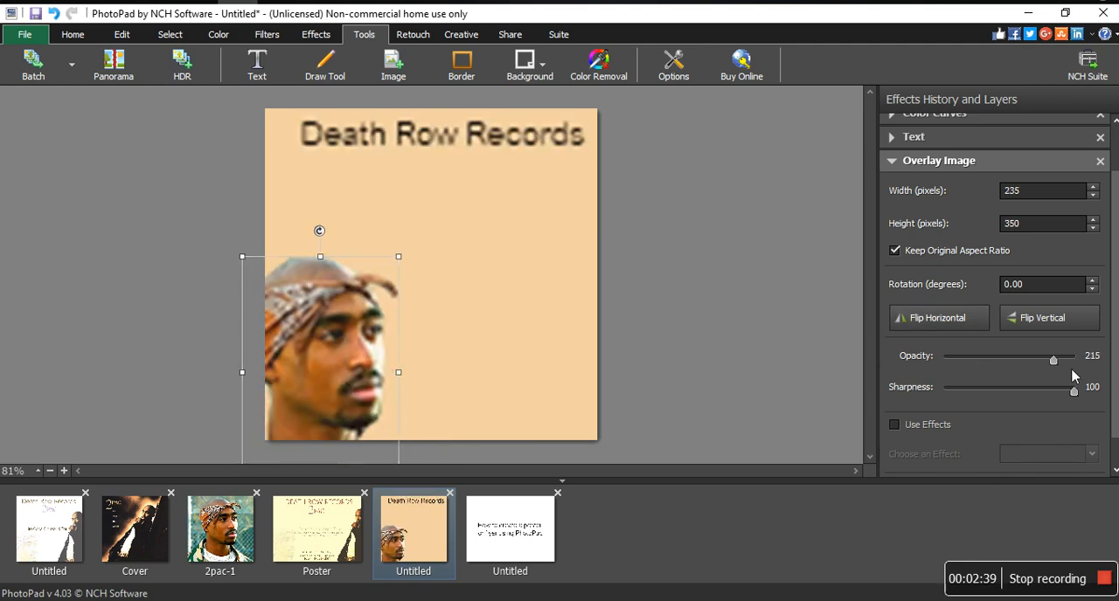
drag(1053, 360, 1033, 358)
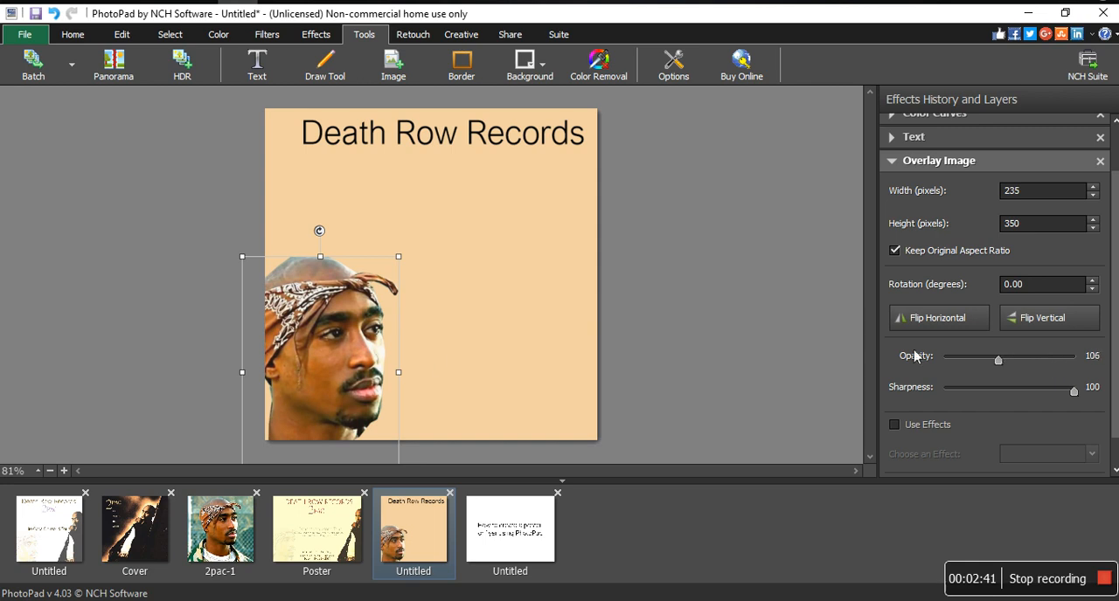
Copy the selected figure from the Cover image and paste it as an overlay on the tan poster.
click(154, 516)
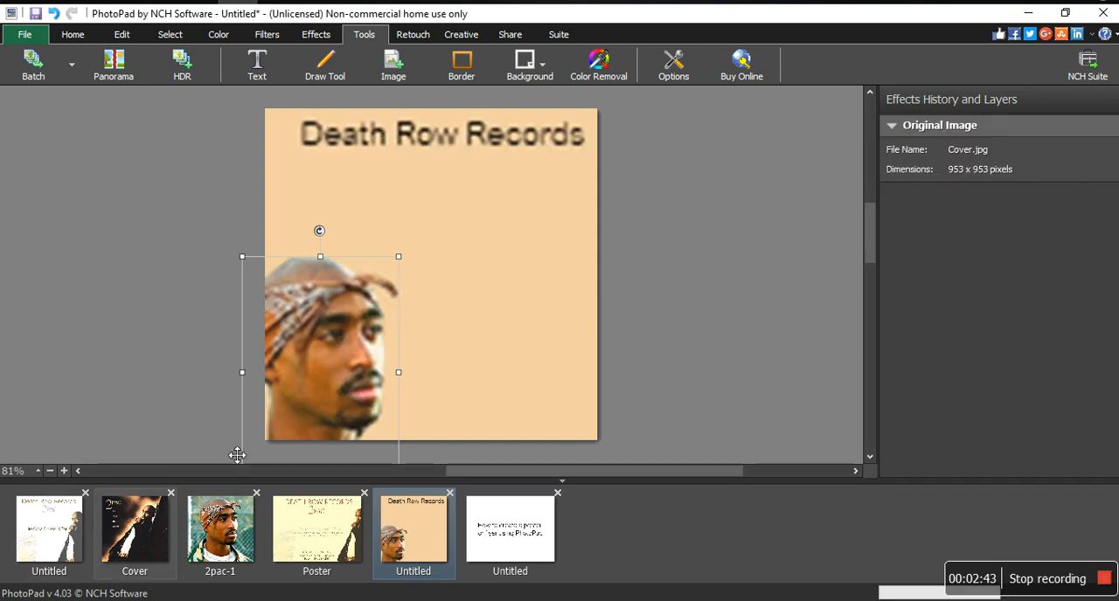
right_click(376, 262)
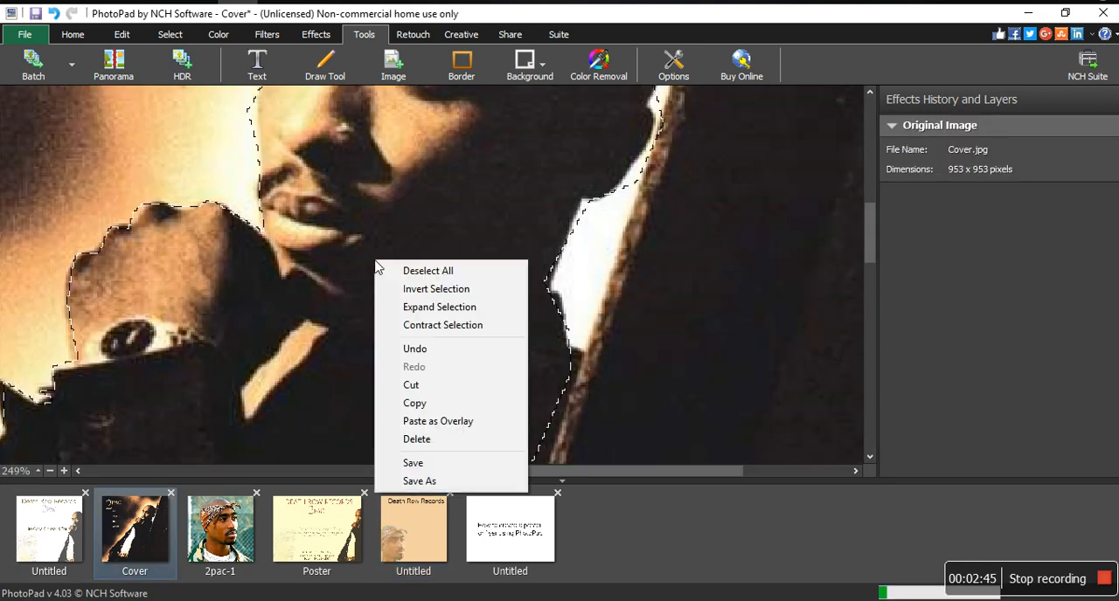
click(437, 403)
click(410, 537)
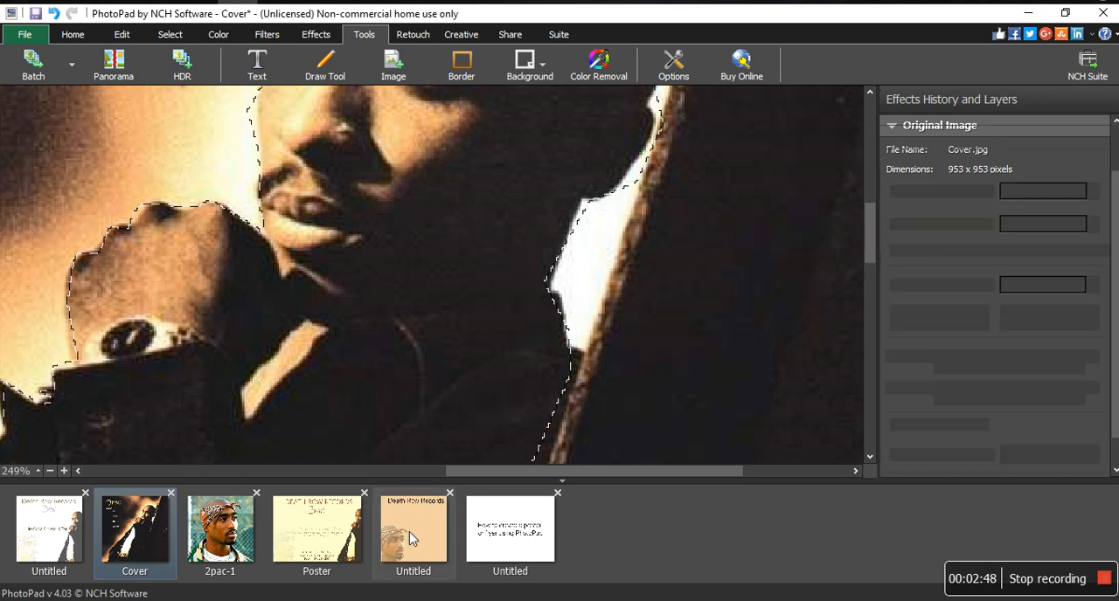
click(469, 312)
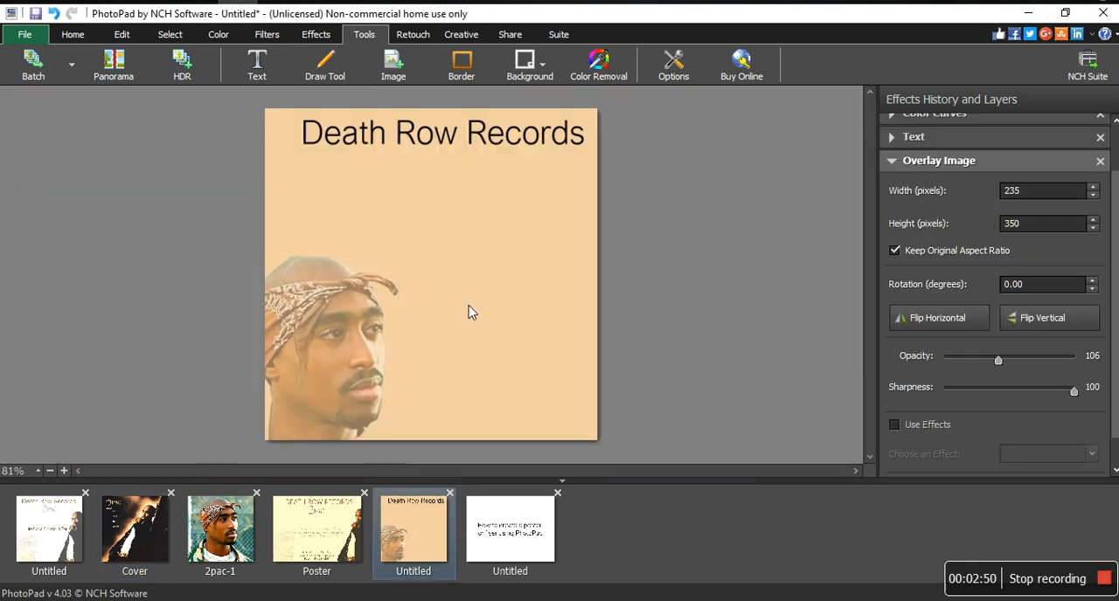
right_click(469, 312)
click(532, 389)
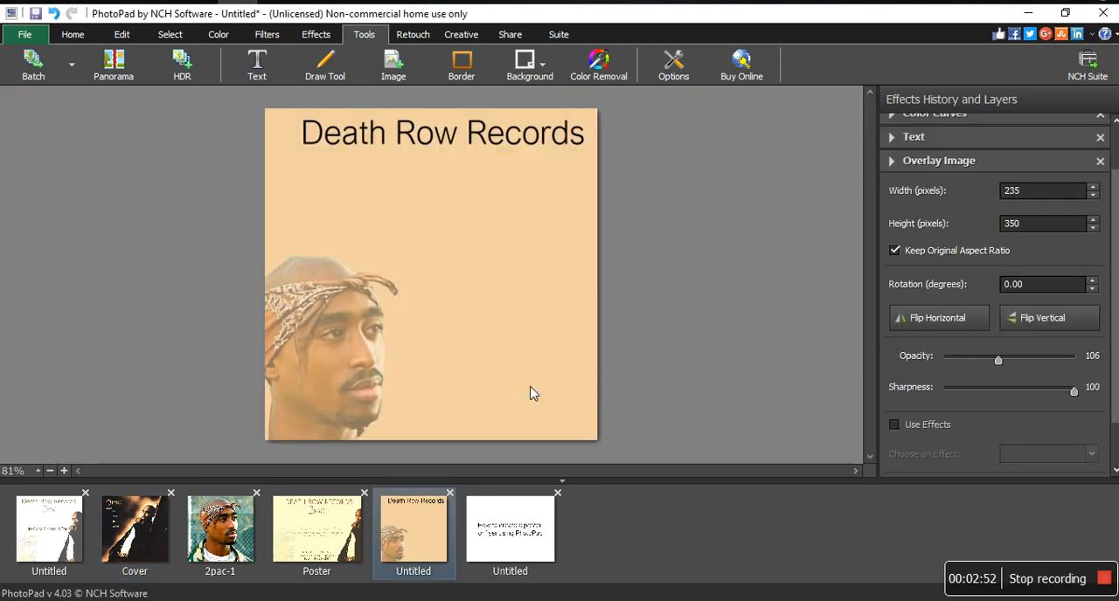
Shrink the standing figure overlay to 312 × 368 pixels, rotated 337.40 degrees, against the poster's lower-right edge.
drag(472, 328, 501, 423)
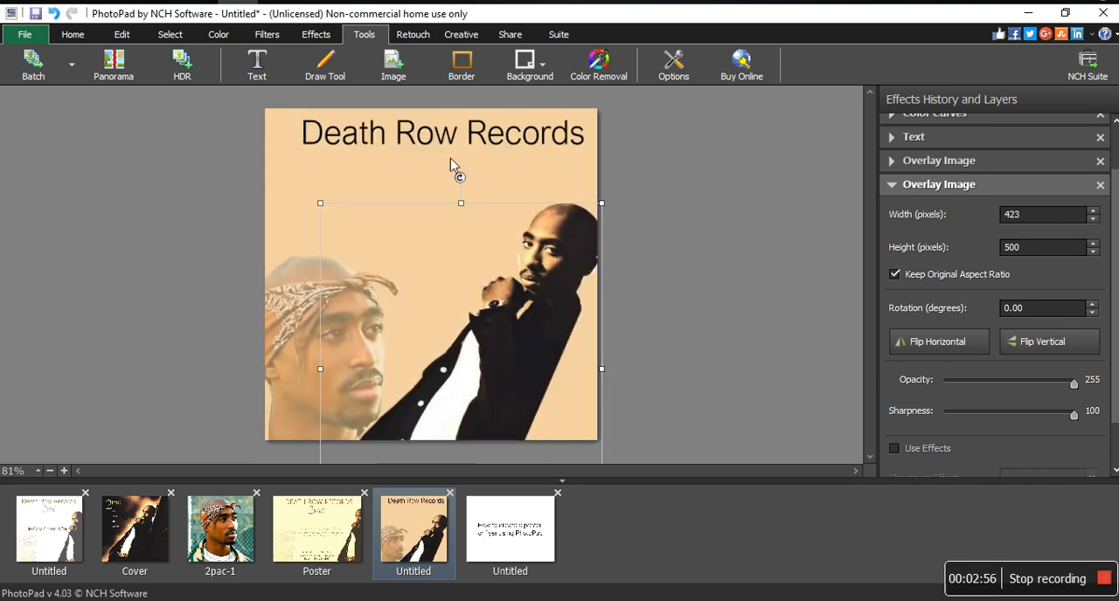
drag(453, 182, 399, 219)
drag(492, 318, 568, 307)
drag(451, 199, 484, 243)
drag(559, 325, 567, 302)
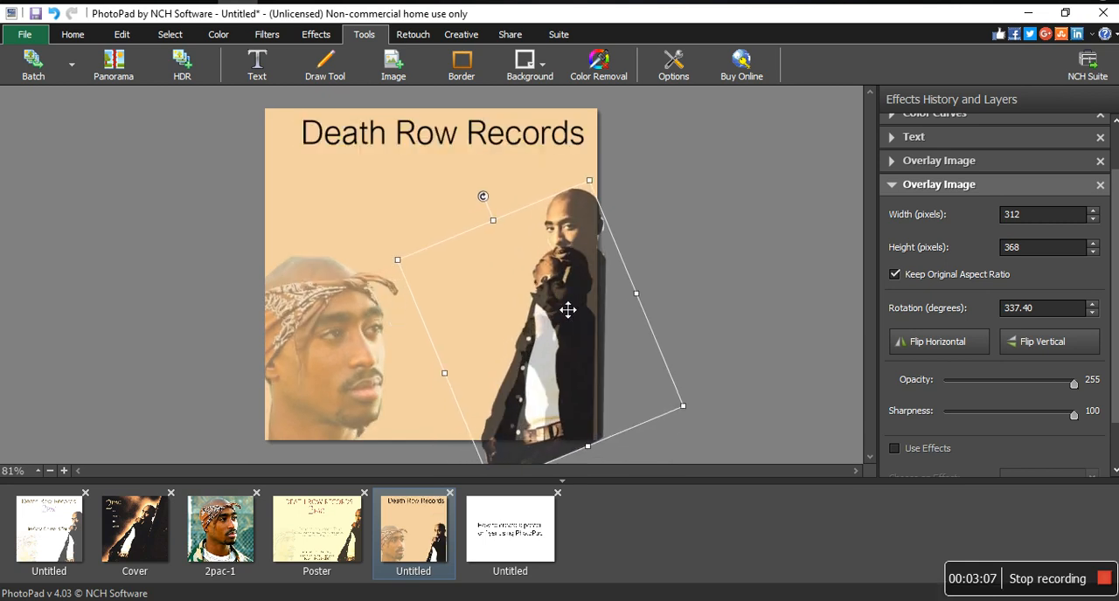
Try a Color Curves adjustment on the standing figure overlay.
click(429, 182)
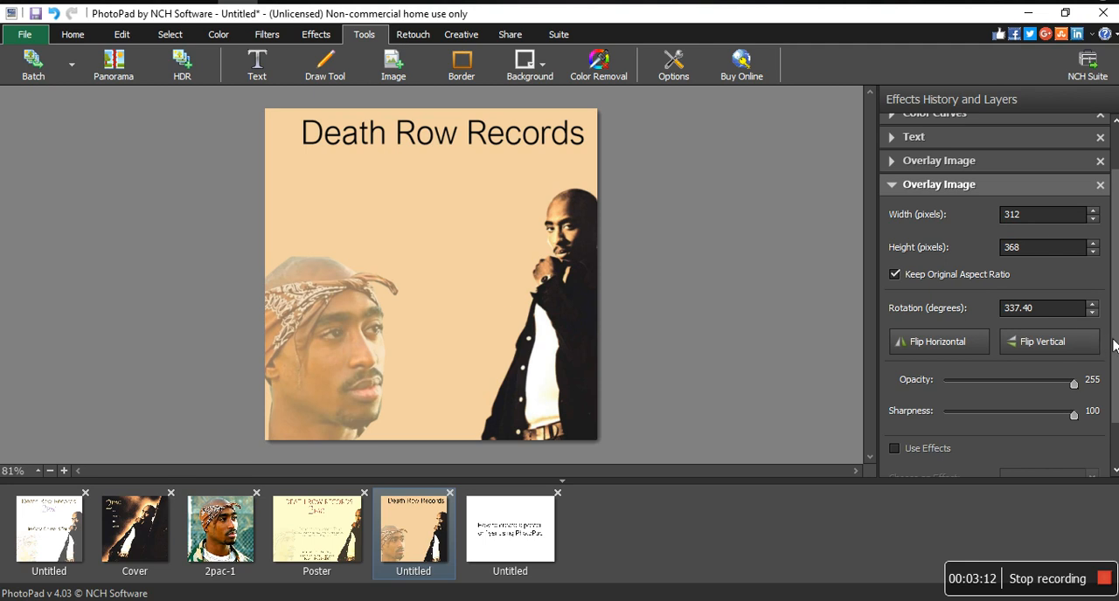
scroll(1114, 345, down, 2)
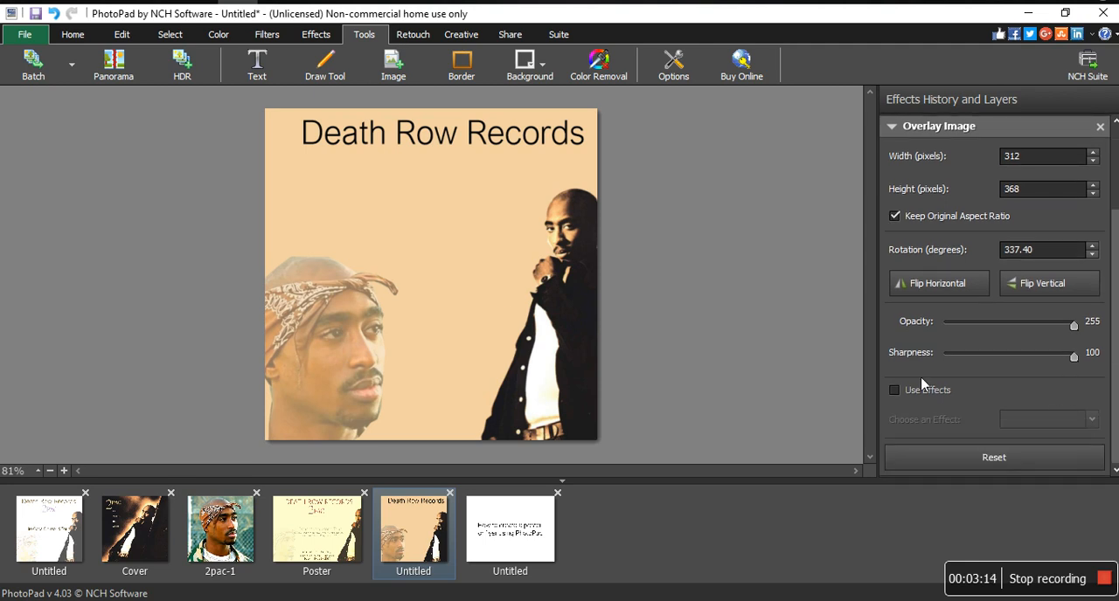
click(897, 390)
click(1058, 420)
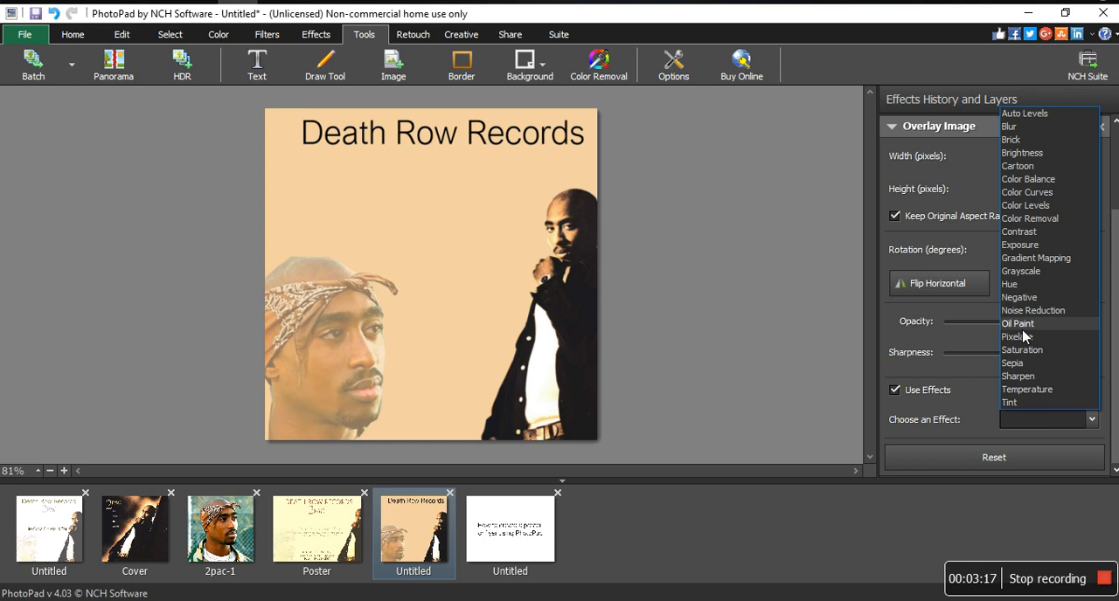
click(1042, 193)
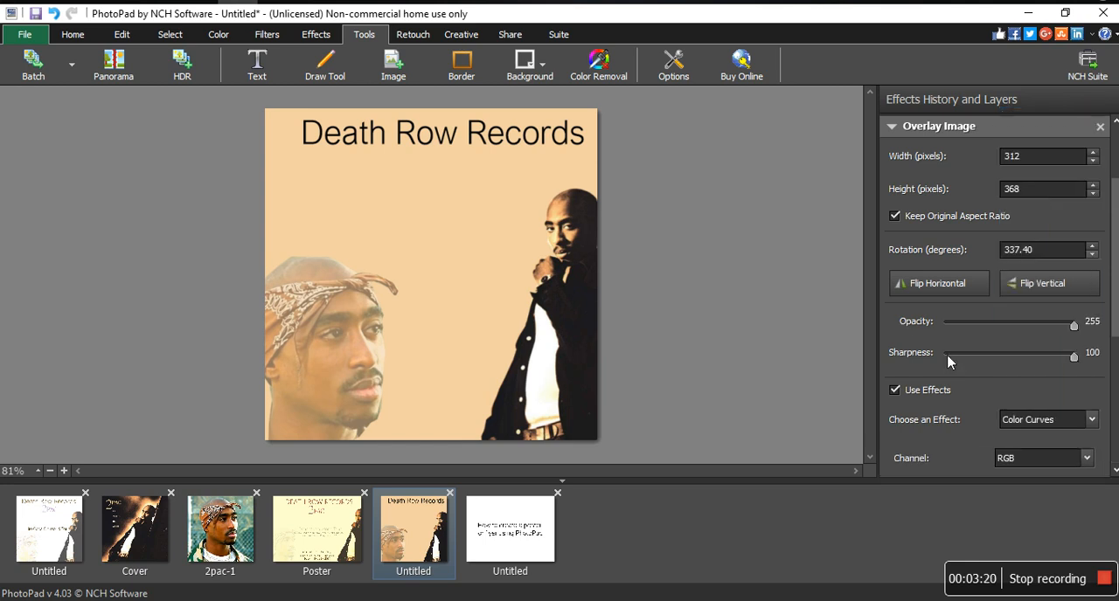
scroll(1115, 323, down, 3)
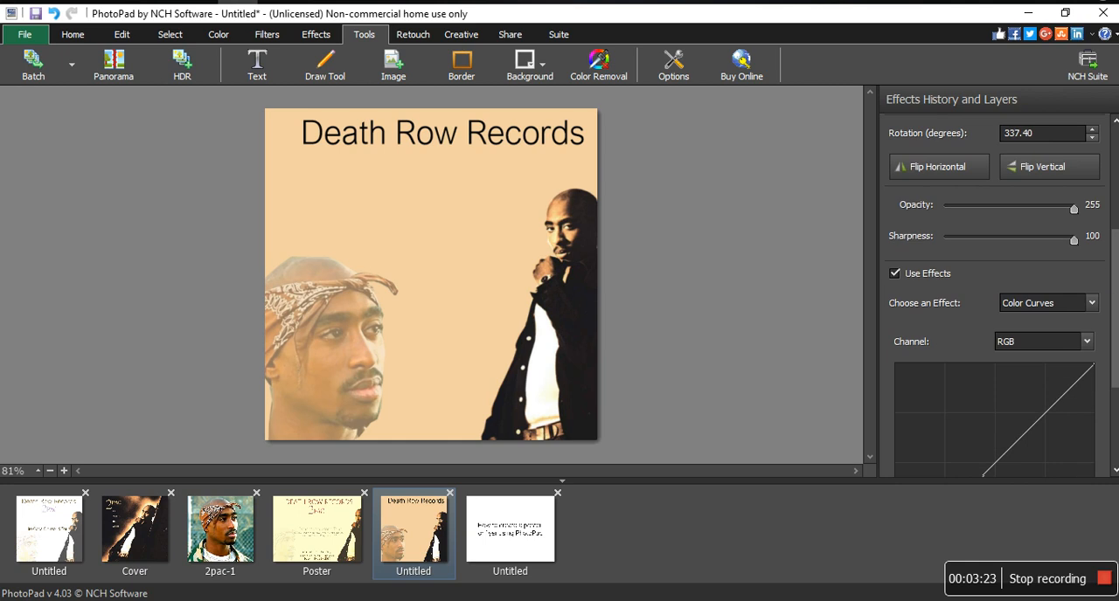
mouse_move(998, 333)
mouse_down()
mouse_move(936, 280)
mouse_move(1011, 370)
mouse_move(986, 349)
mouse_up()
click(895, 149)
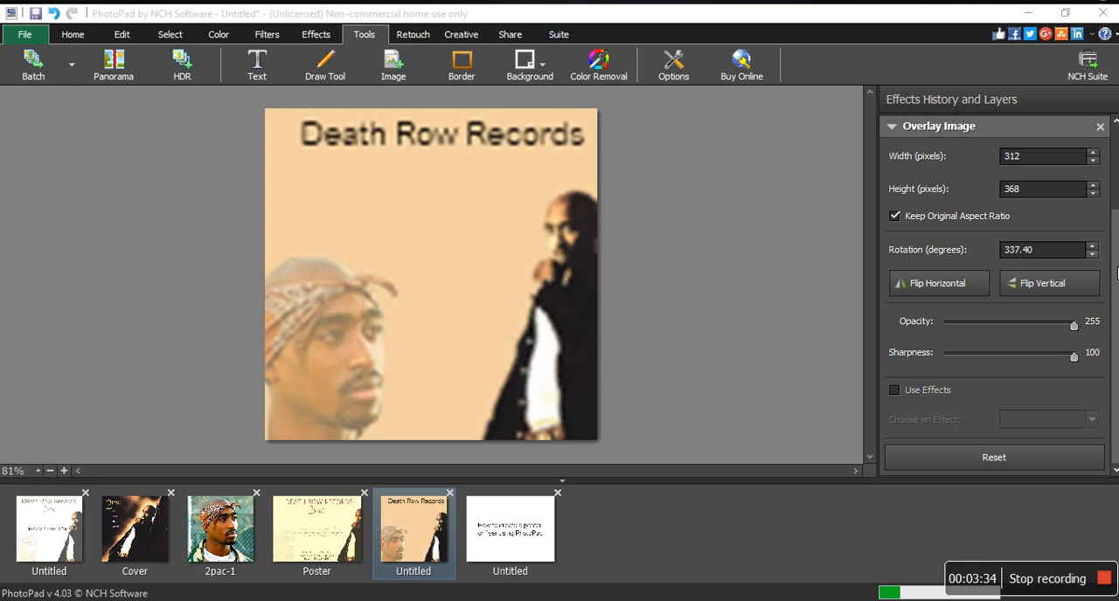
Apply a Color Curves effect to the head overlay and bend its RGB curve upward to brighten the head.
scroll(1077, 205, up, 3)
click(883, 228)
click(885, 222)
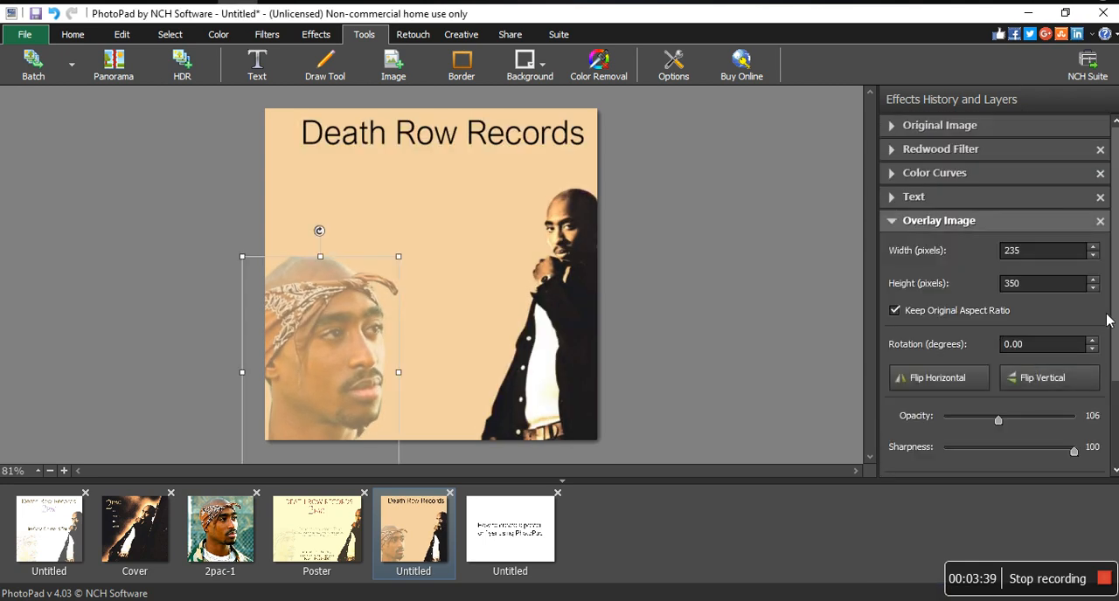
drag(1112, 320, 1114, 348)
scroll(993, 297, down, 2)
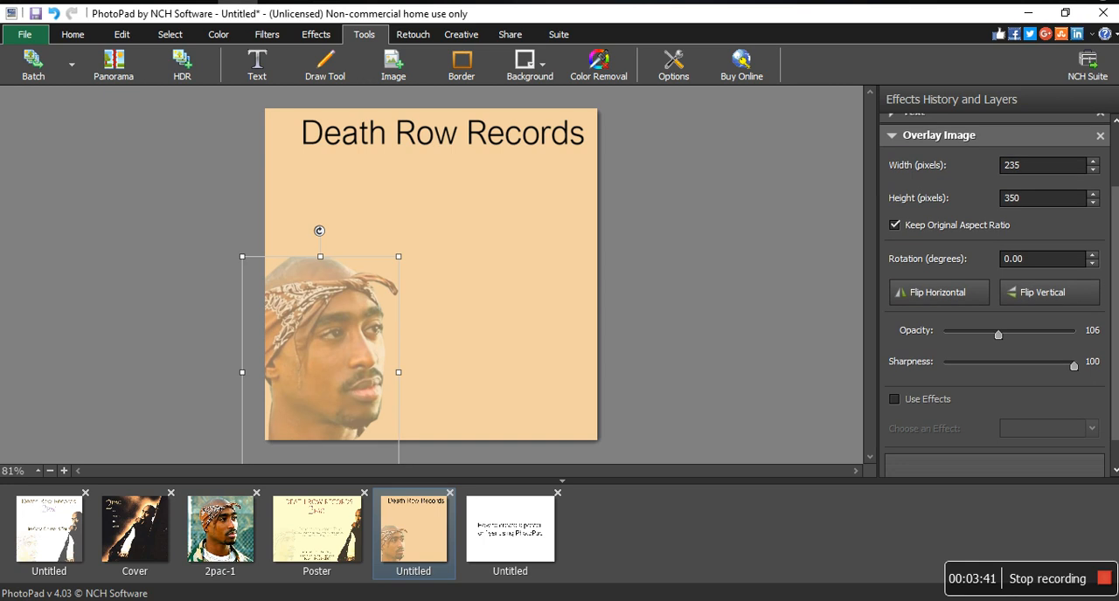
click(900, 374)
click(1019, 410)
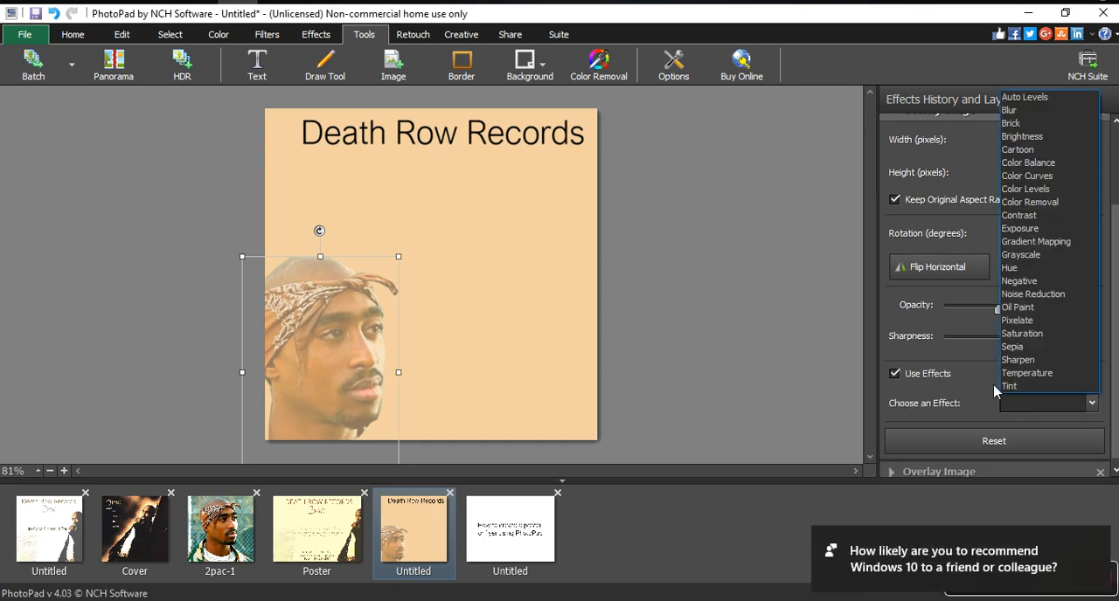
click(1049, 178)
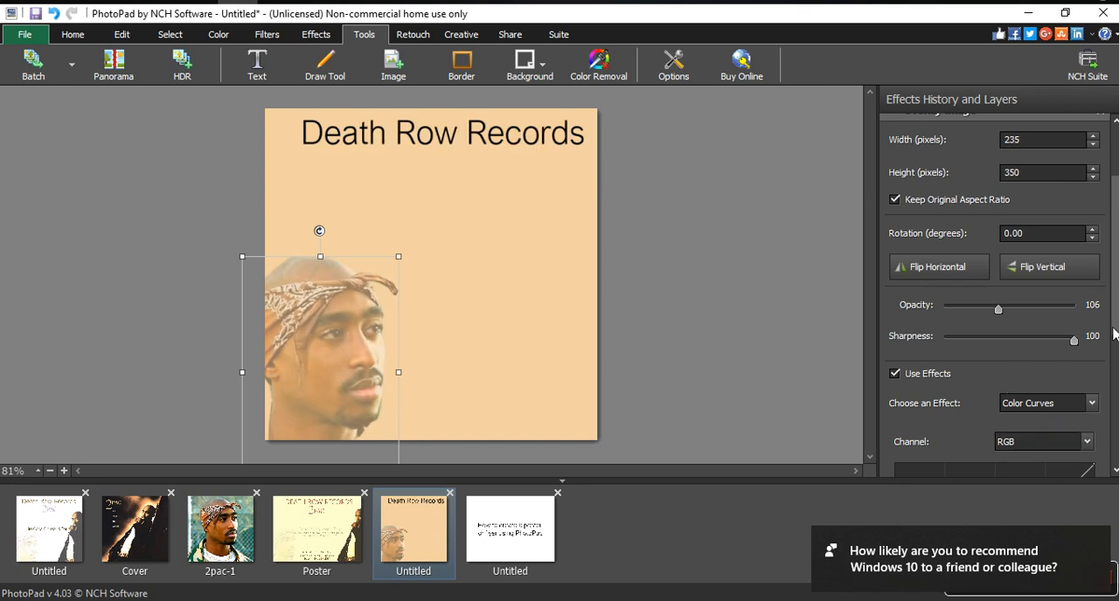
scroll(1113, 334, down, 3)
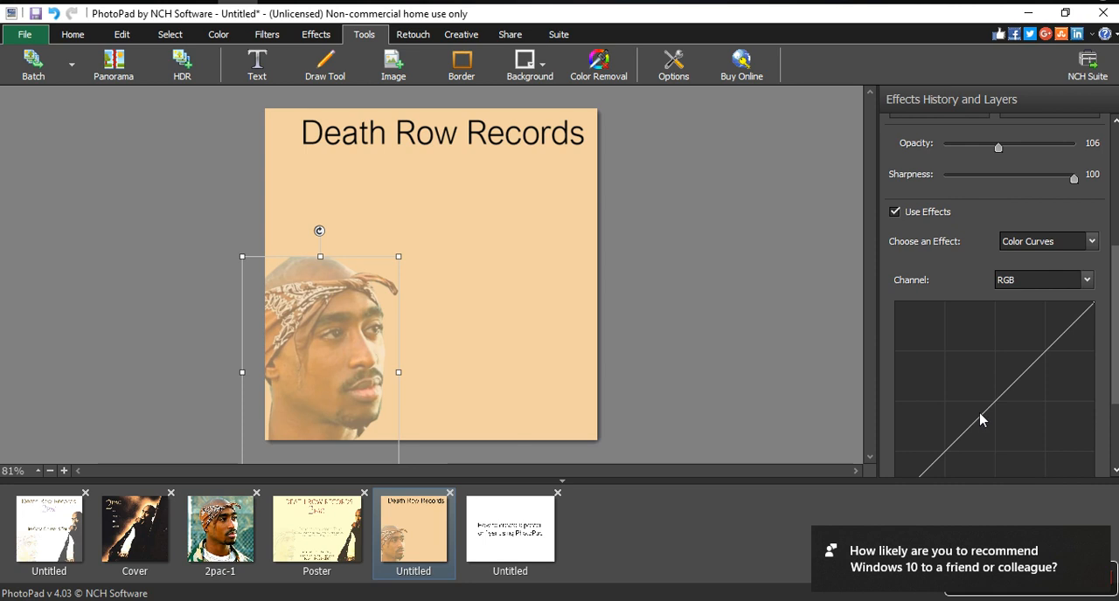
drag(989, 407, 967, 350)
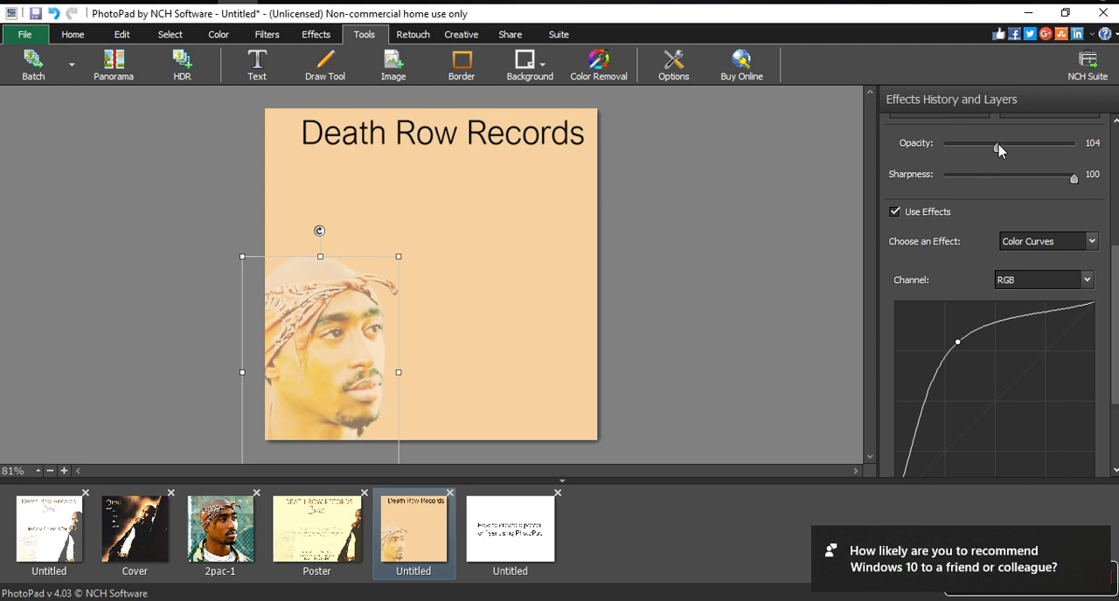
Lower the head overlay's opacity to 39 and collapse its settings.
drag(983, 147, 966, 146)
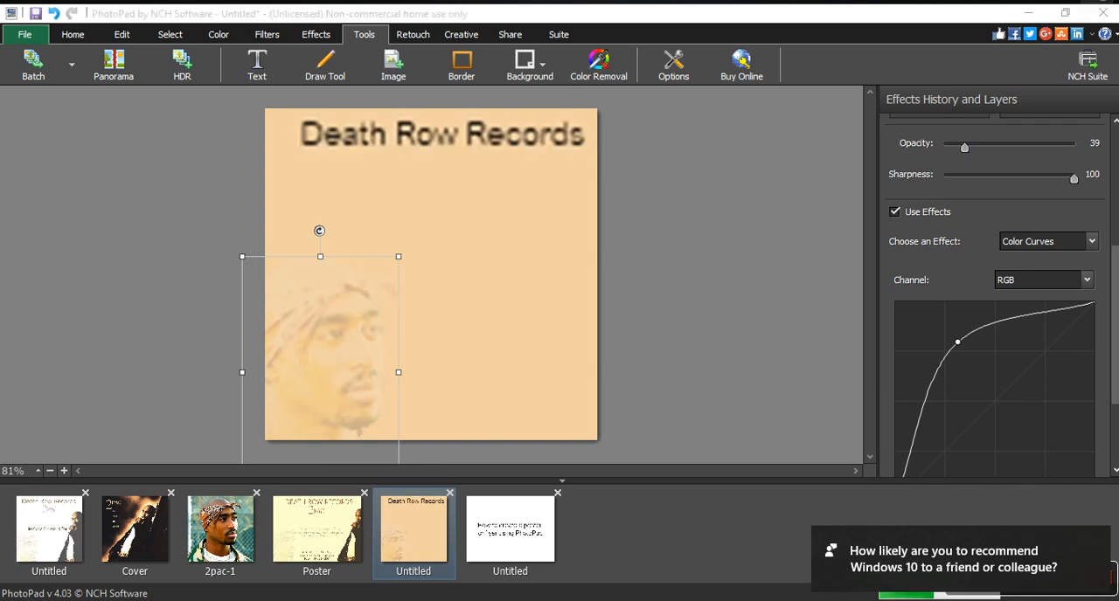
key(super+a)
key(alt+Tab)
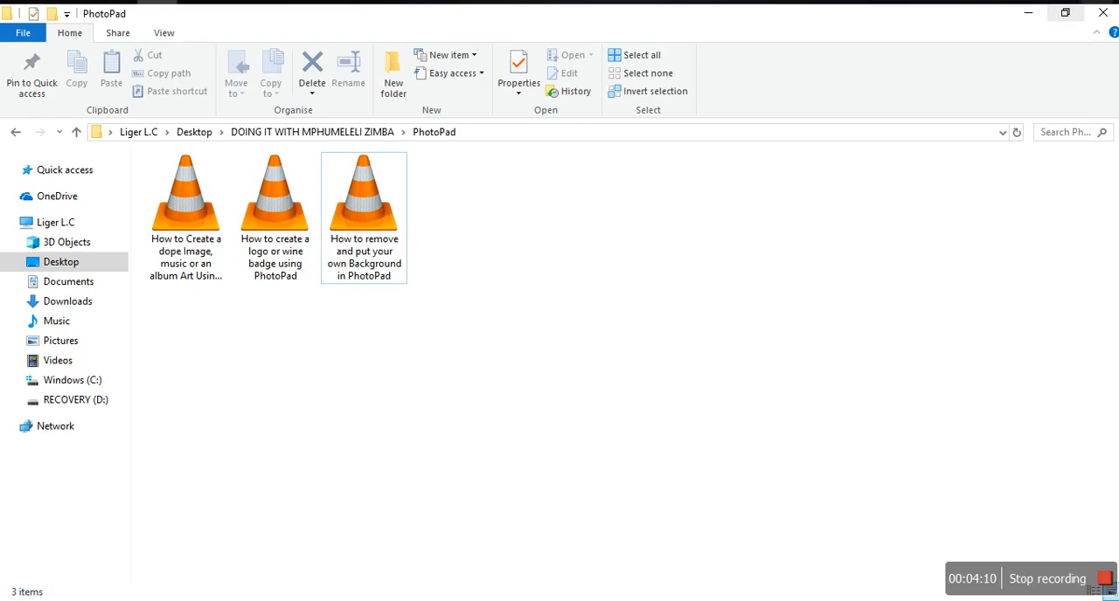
key(alt+Tab)
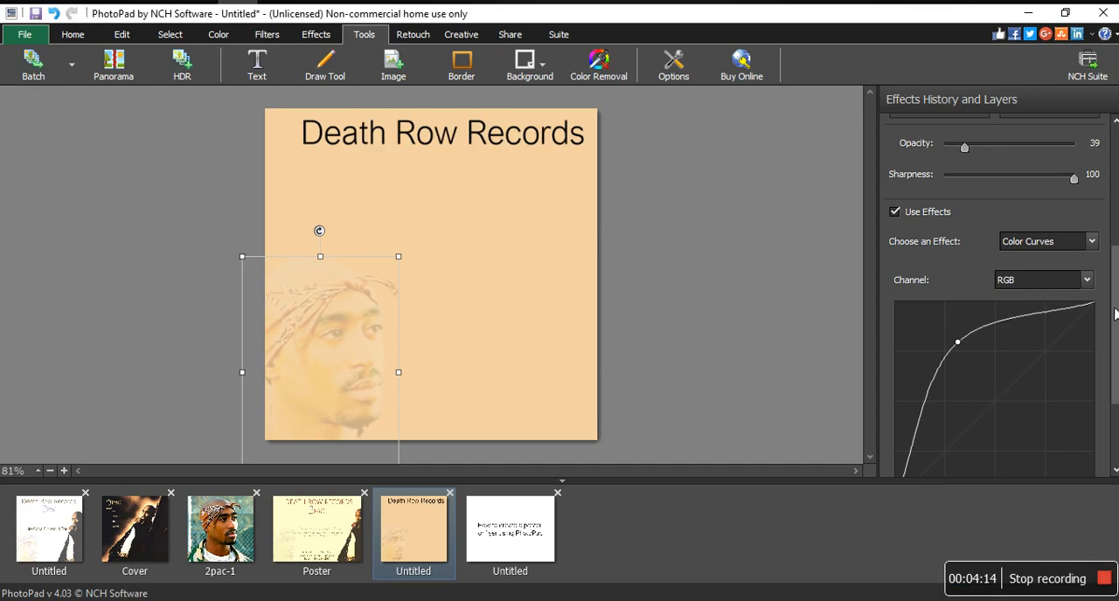
scroll(1115, 315, up, 5)
click(893, 223)
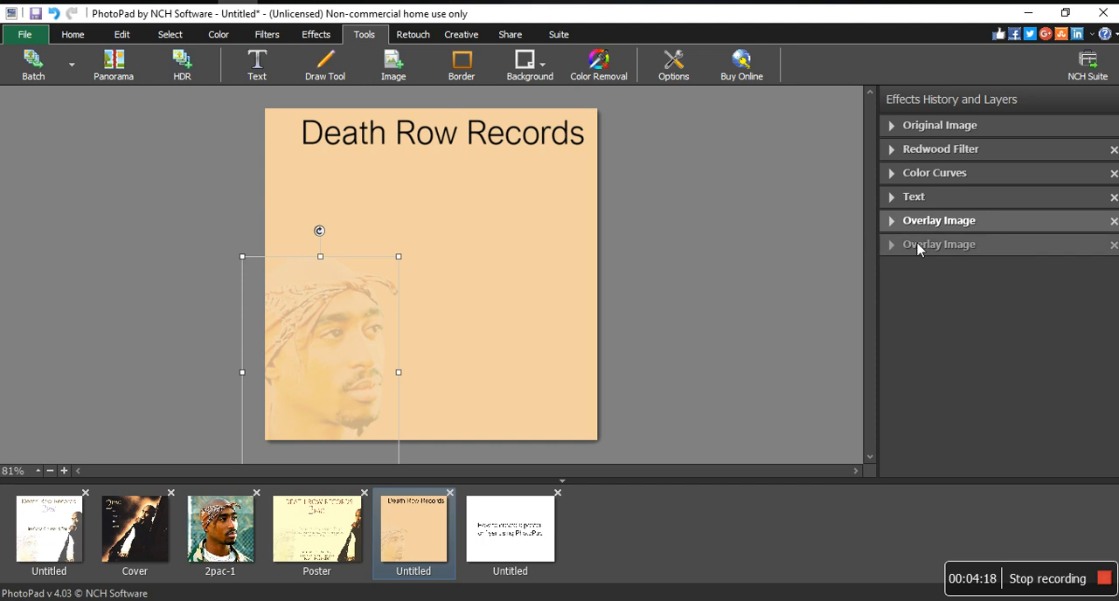
Lower the standing figure overlay's opacity to 123.
click(917, 246)
click(397, 203)
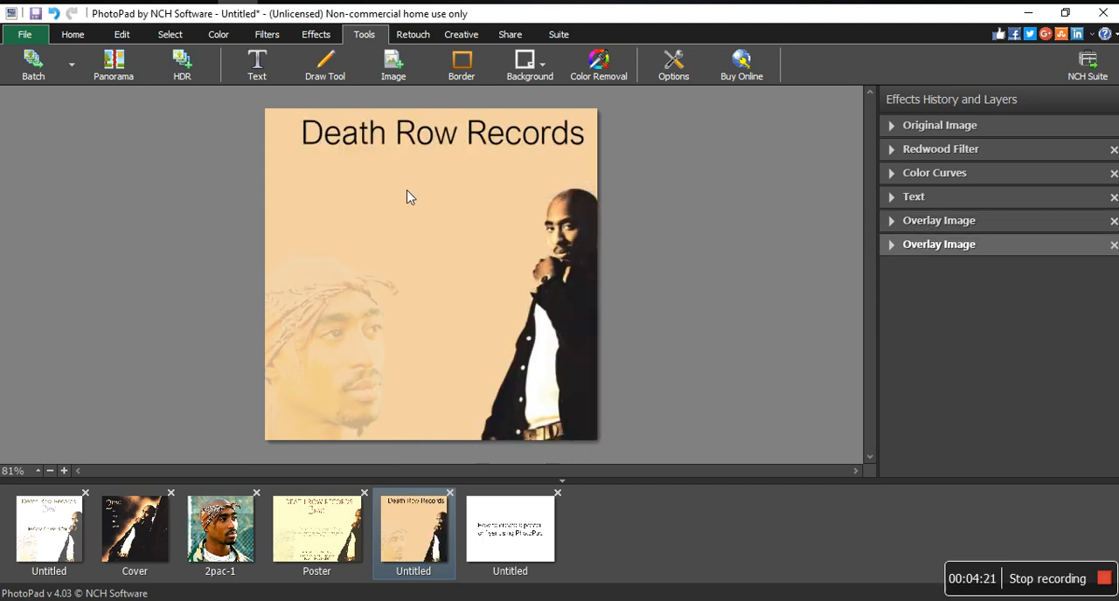
click(592, 280)
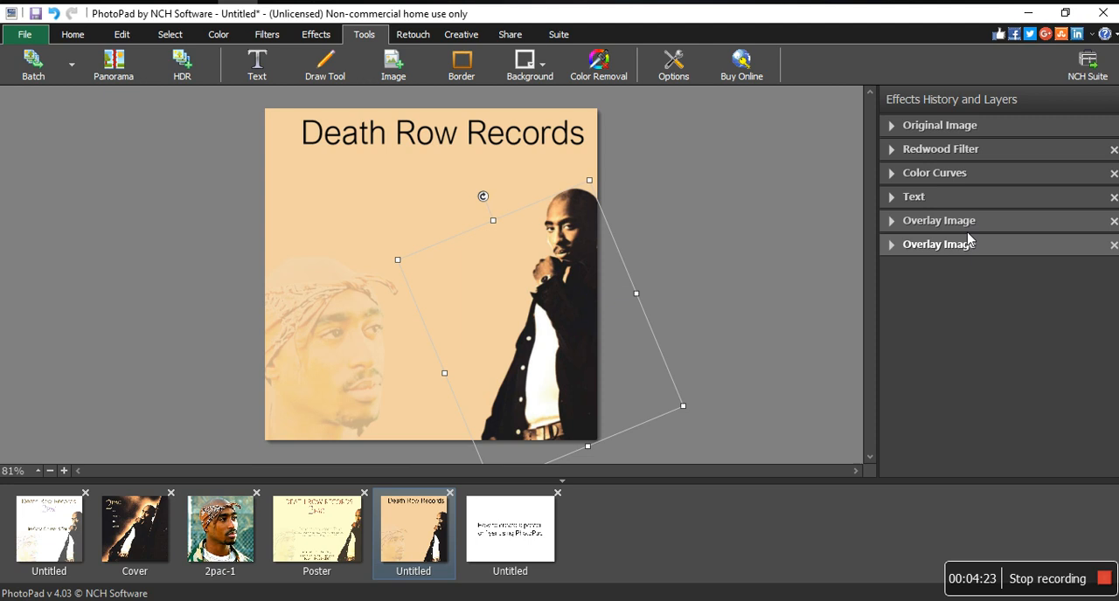
click(890, 245)
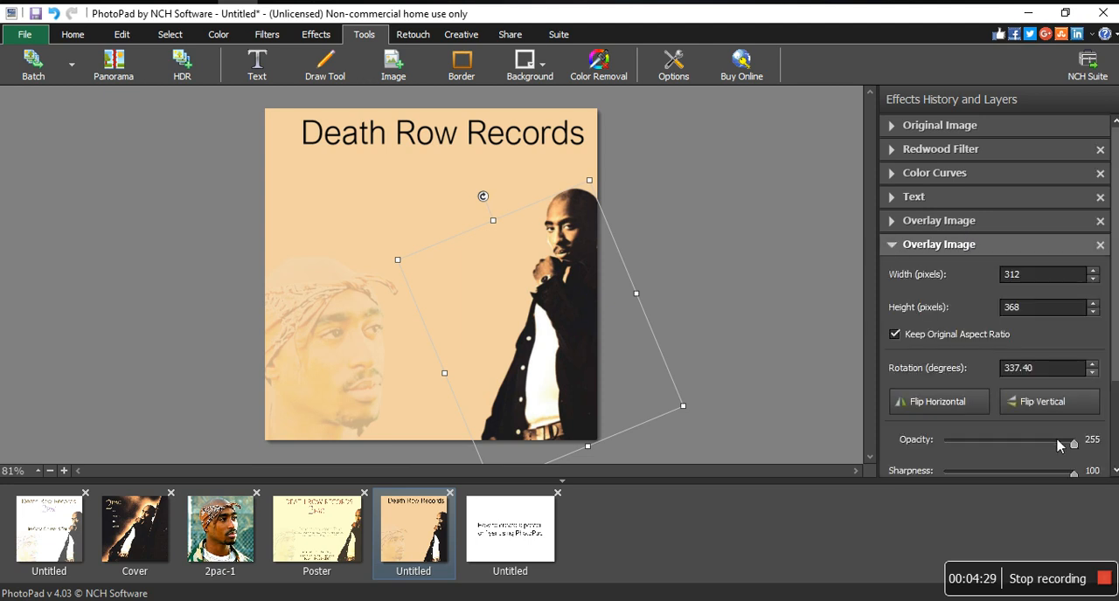
drag(1073, 444, 1028, 456)
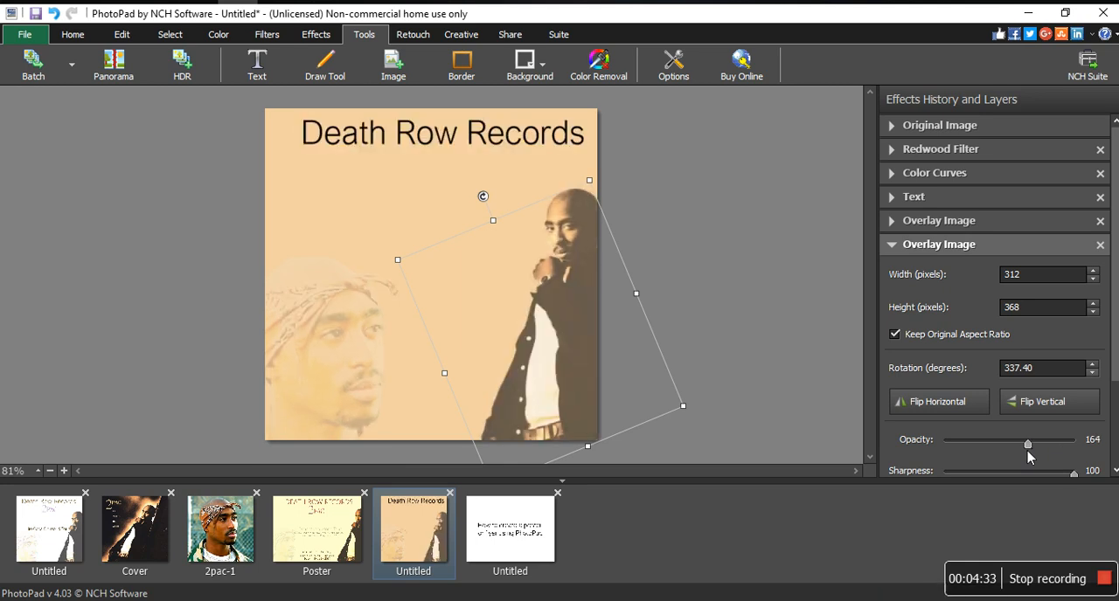
drag(1027, 451, 1007, 447)
Try to add another text item to the tan poster.
click(392, 165)
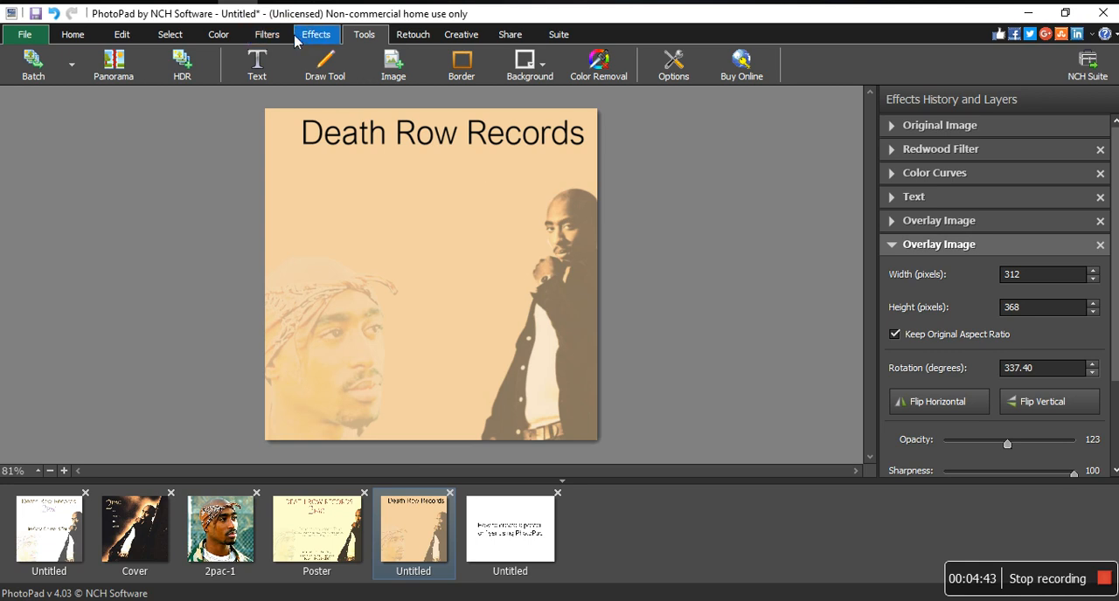
click(280, 59)
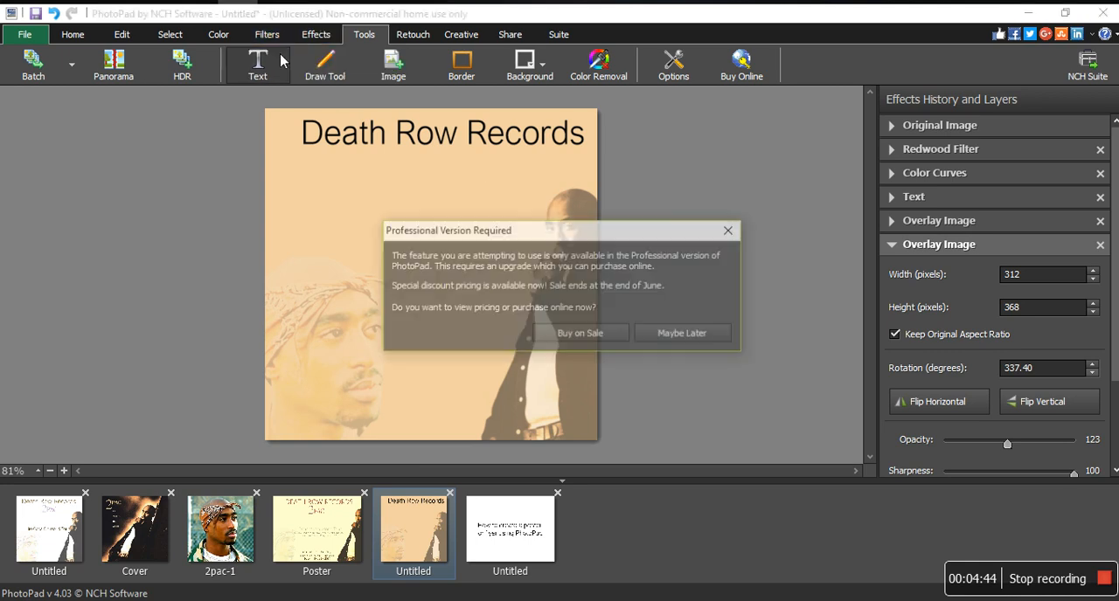
click(732, 231)
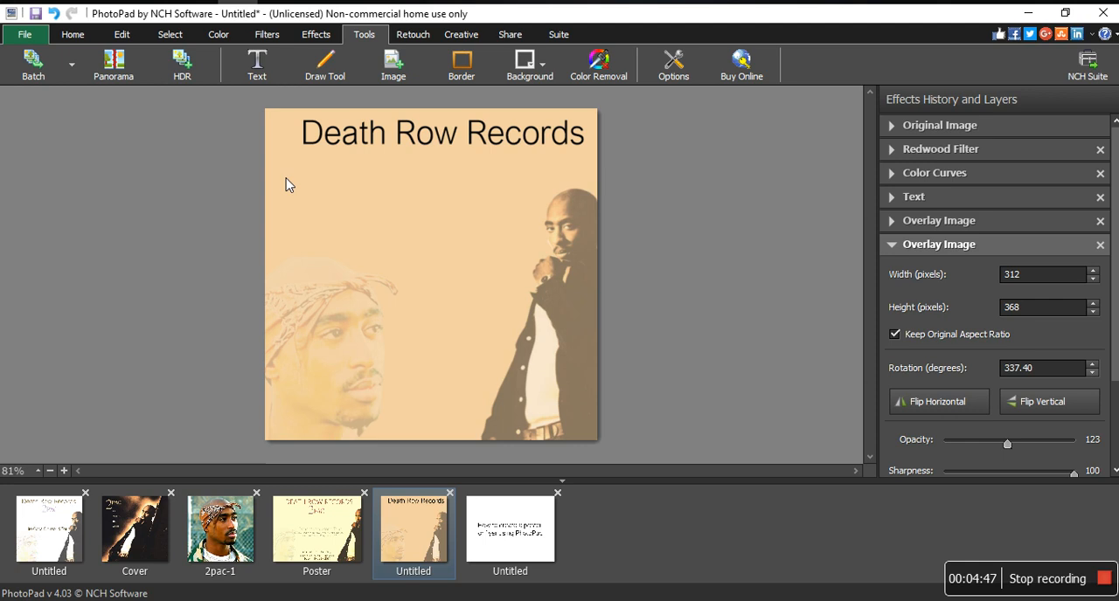
Switch to File Explorer, find the Post image in the Tupac folder under Pictures, and open it in PhotoPad.
click(158, 2)
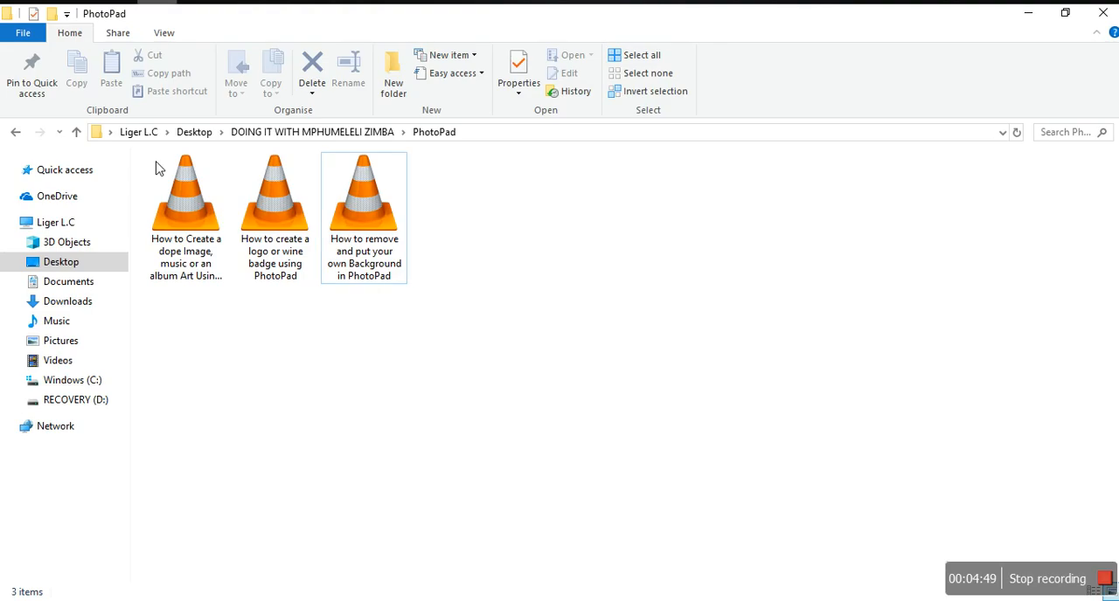
click(76, 344)
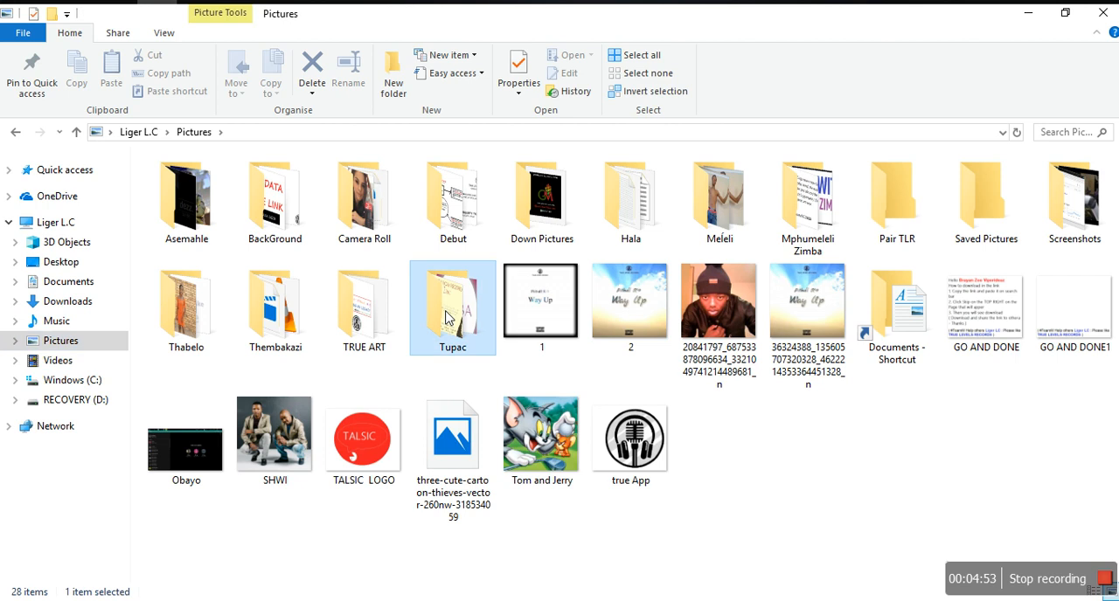
double_click(445, 318)
click(564, 194)
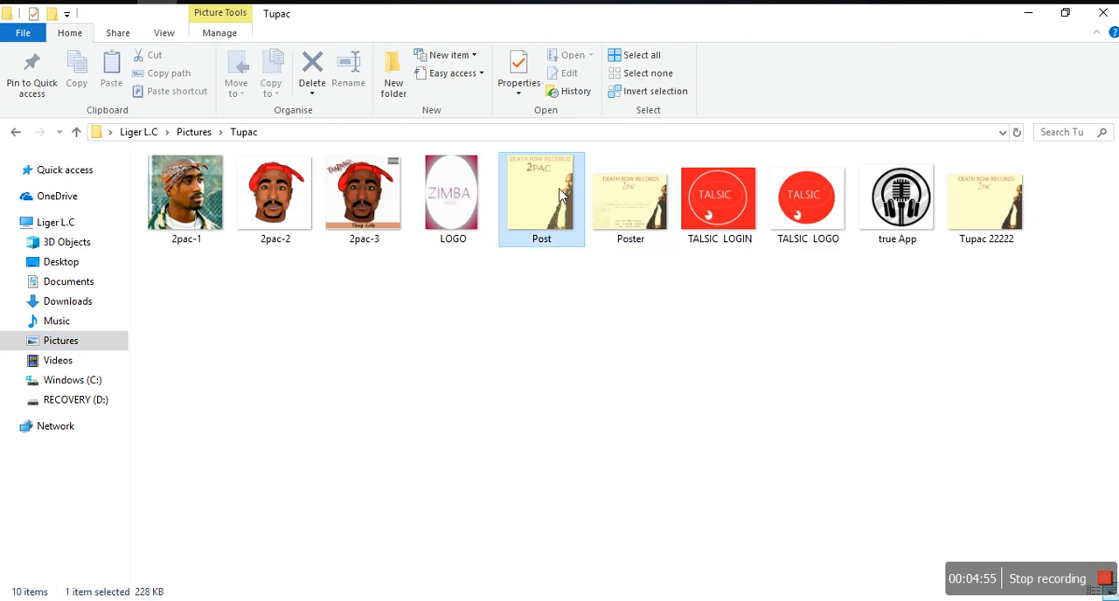
drag(564, 194, 549, 331)
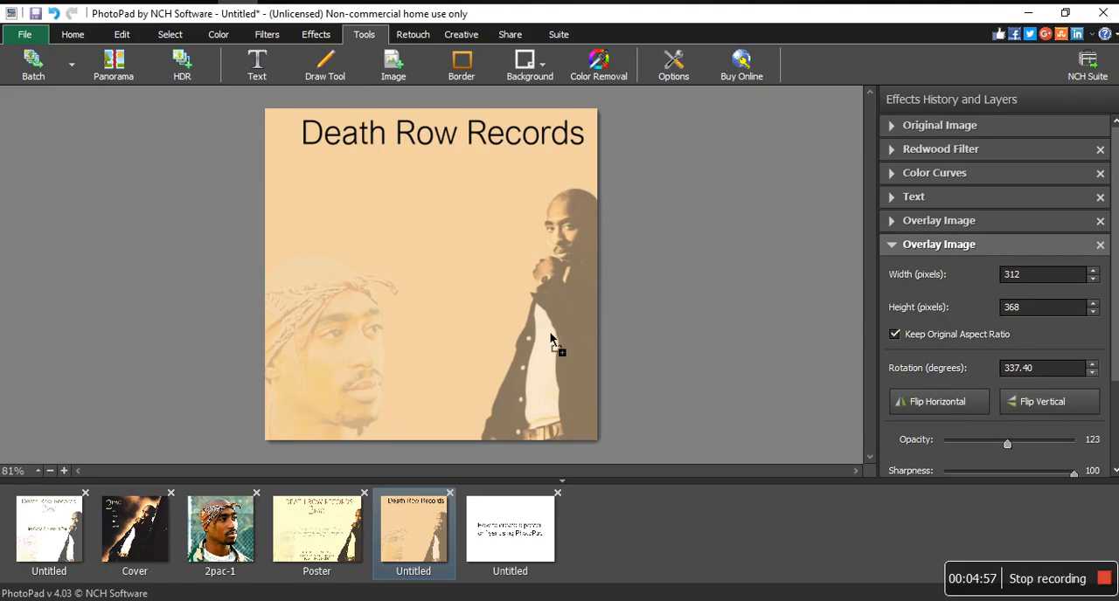
drag(608, 518, 609, 524)
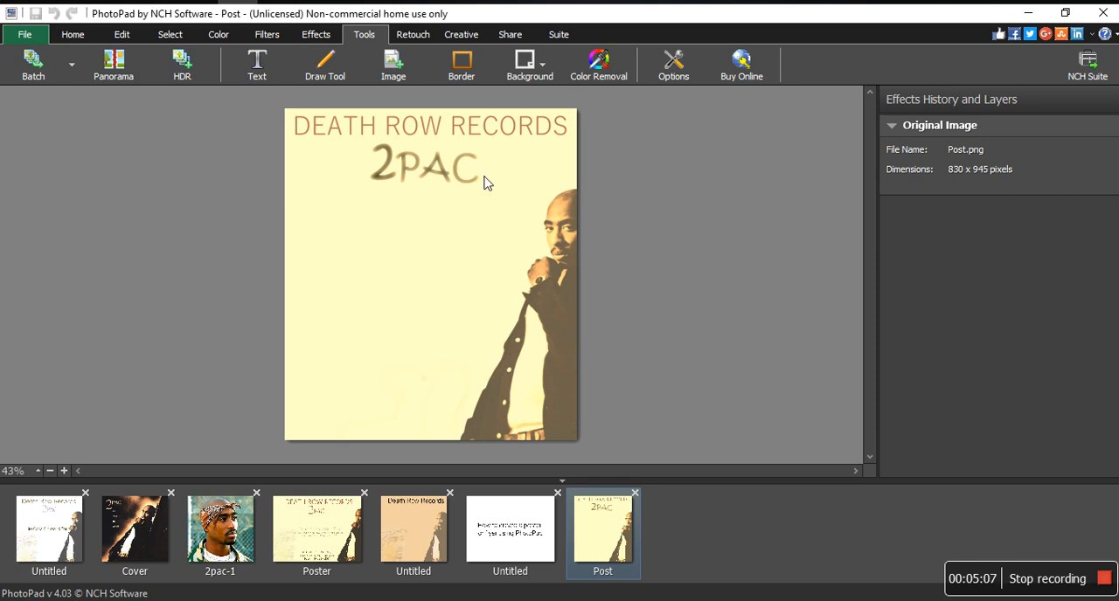
View the white tour draft and the Poster image, and delete the text "How to create a poster or flyer using PhotoPad" from the other white image.
click(36, 552)
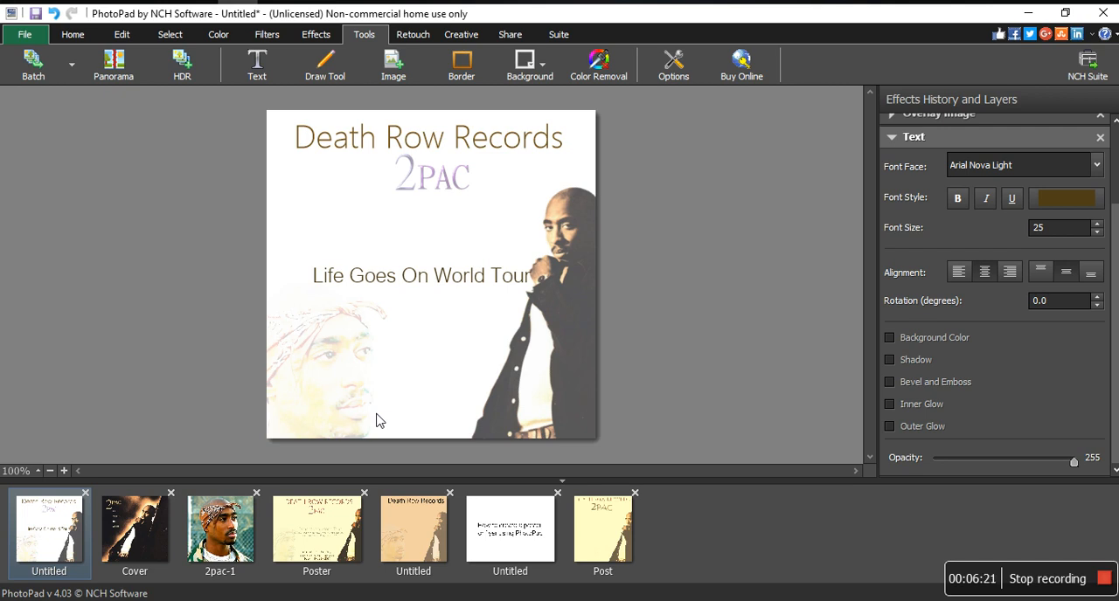
click(321, 545)
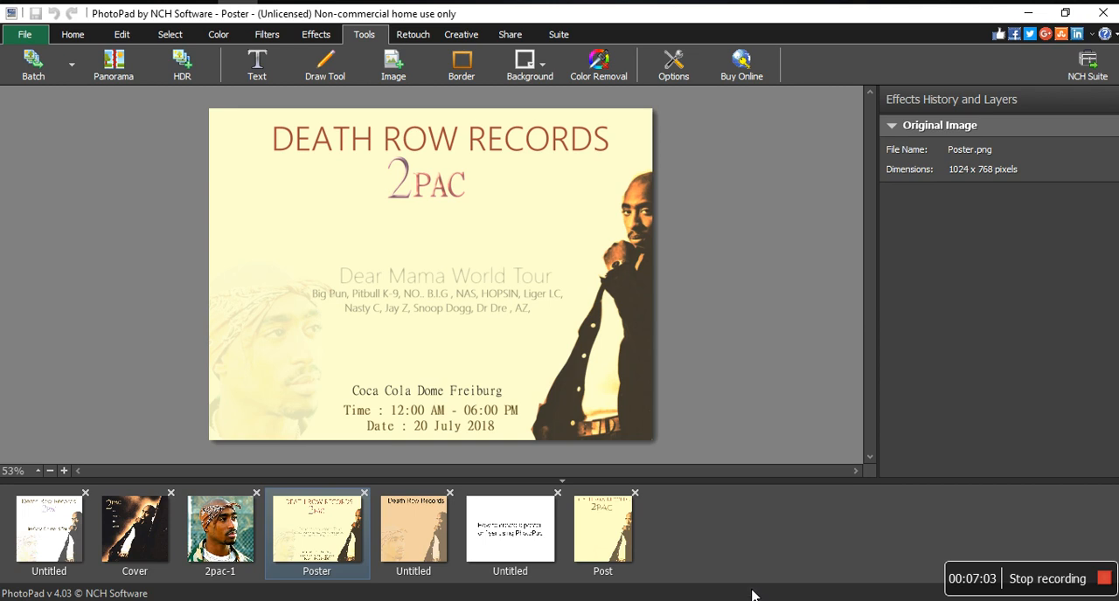
click(541, 525)
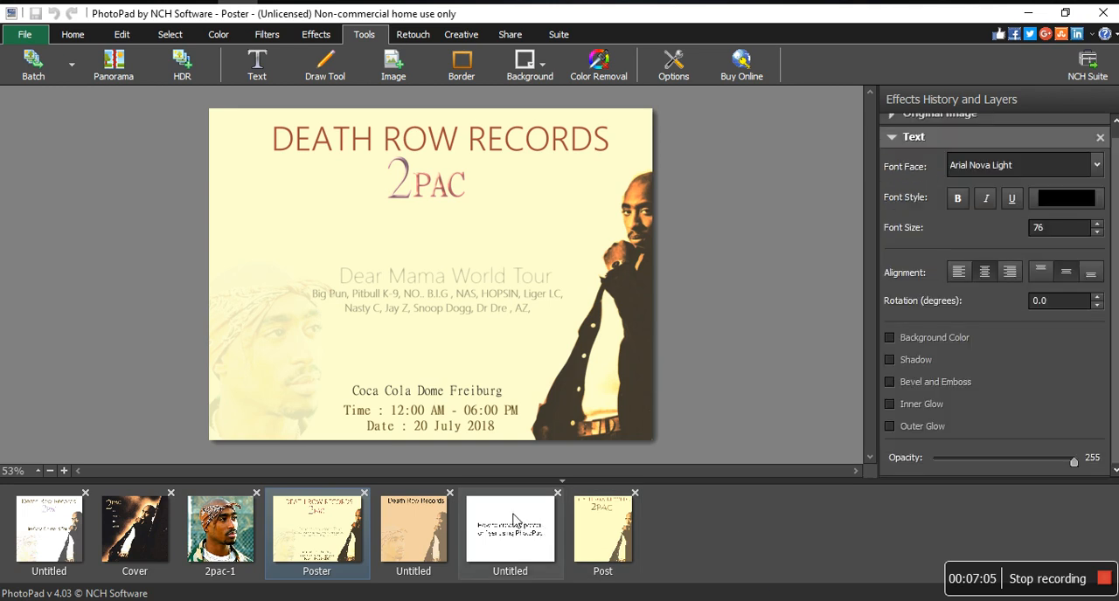
click(517, 522)
double_click(402, 280)
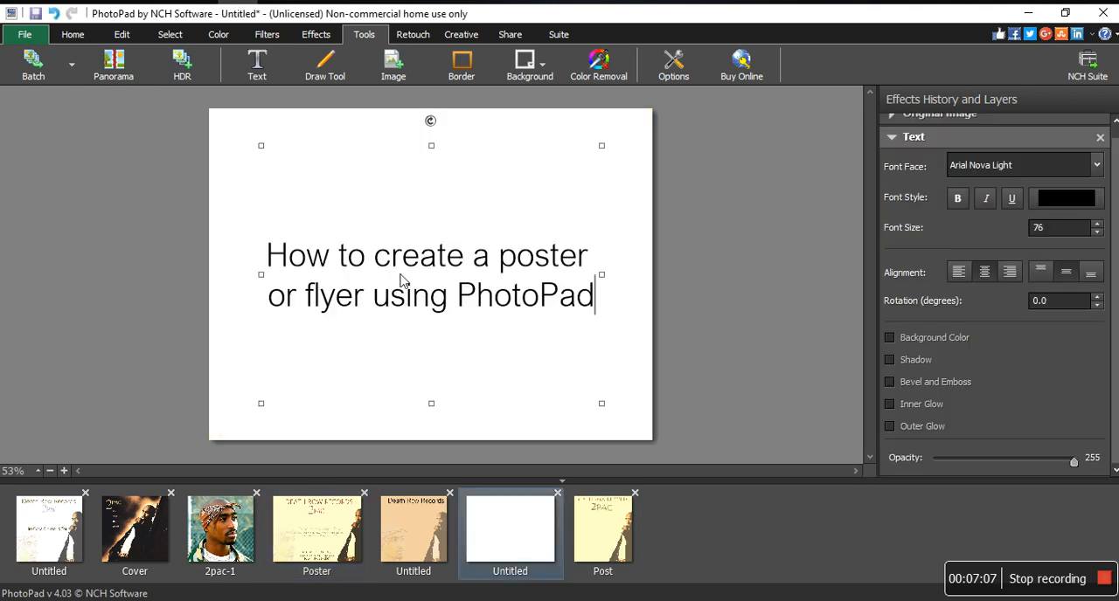
key(ctrl+a)
key(Delete)
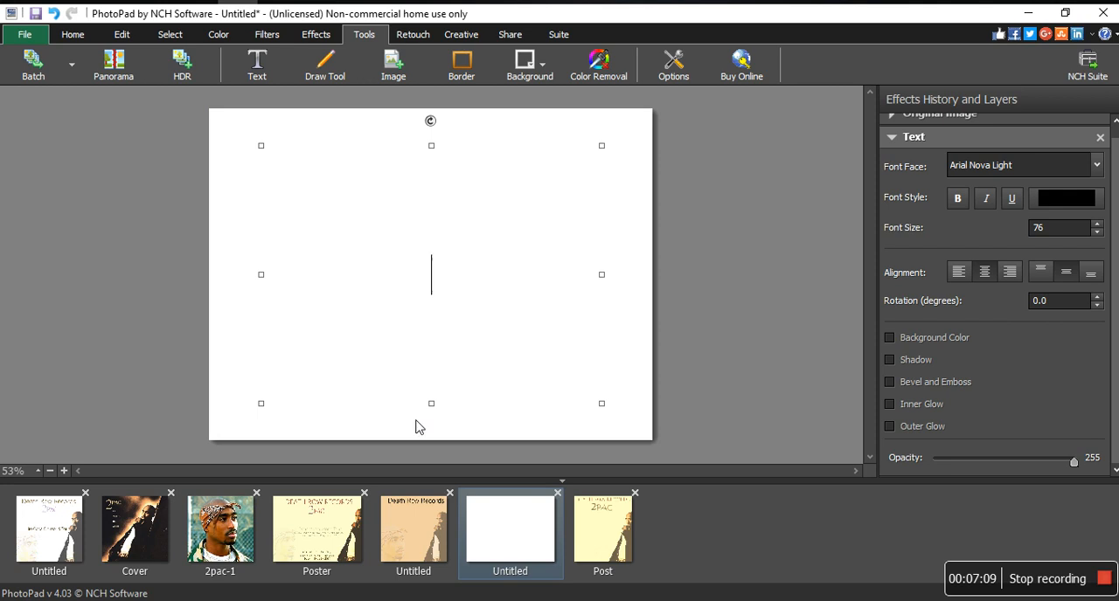
Compare the cream Poster image with the tan poster, examining the original image details and the overlay layer of the tan one.
click(319, 535)
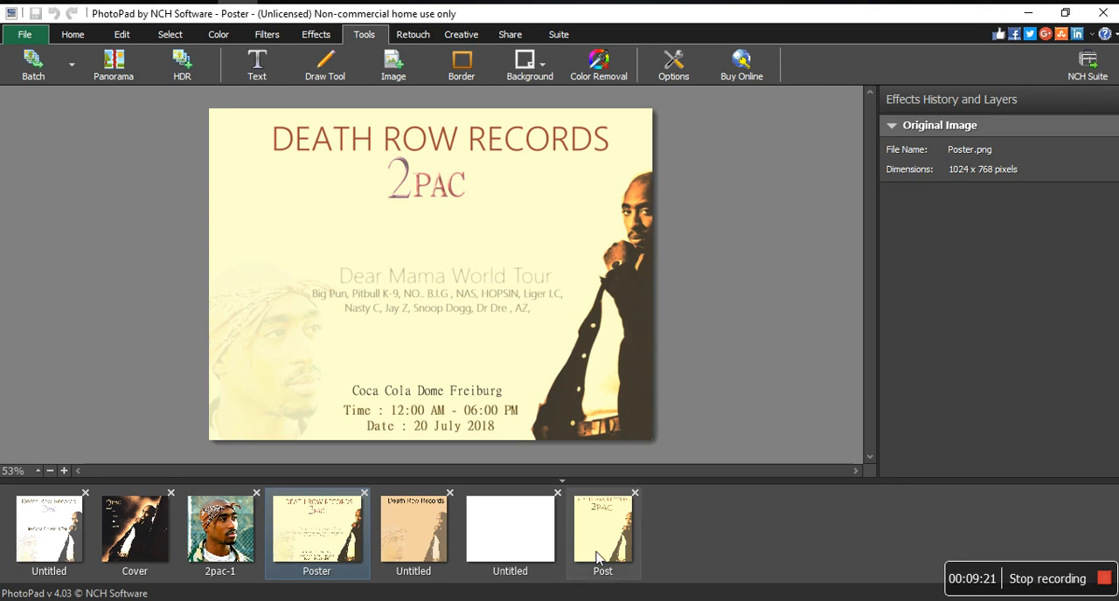
click(410, 540)
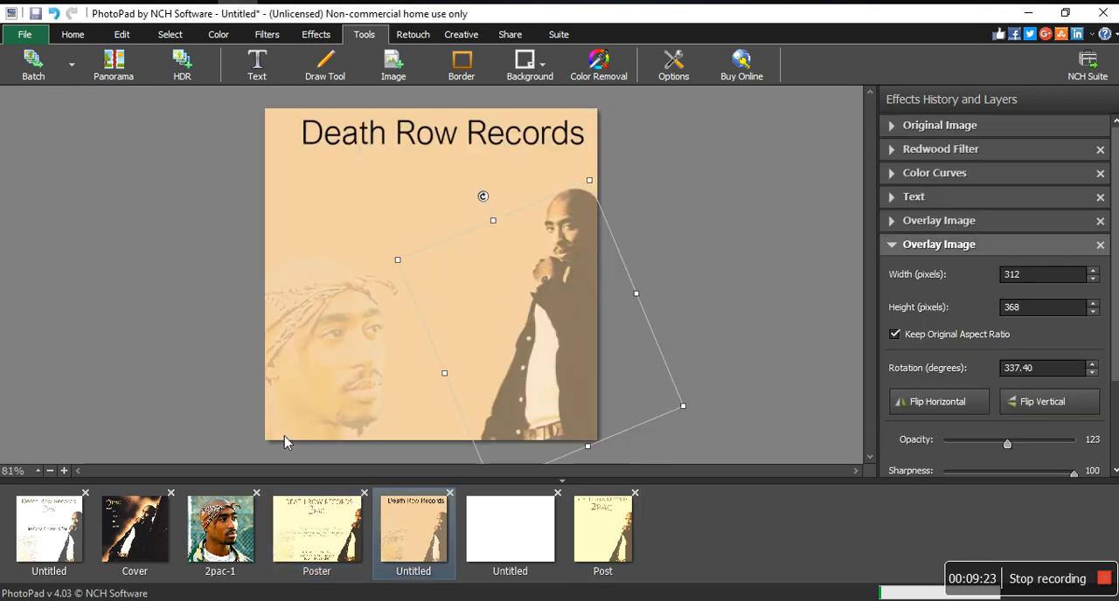
click(393, 187)
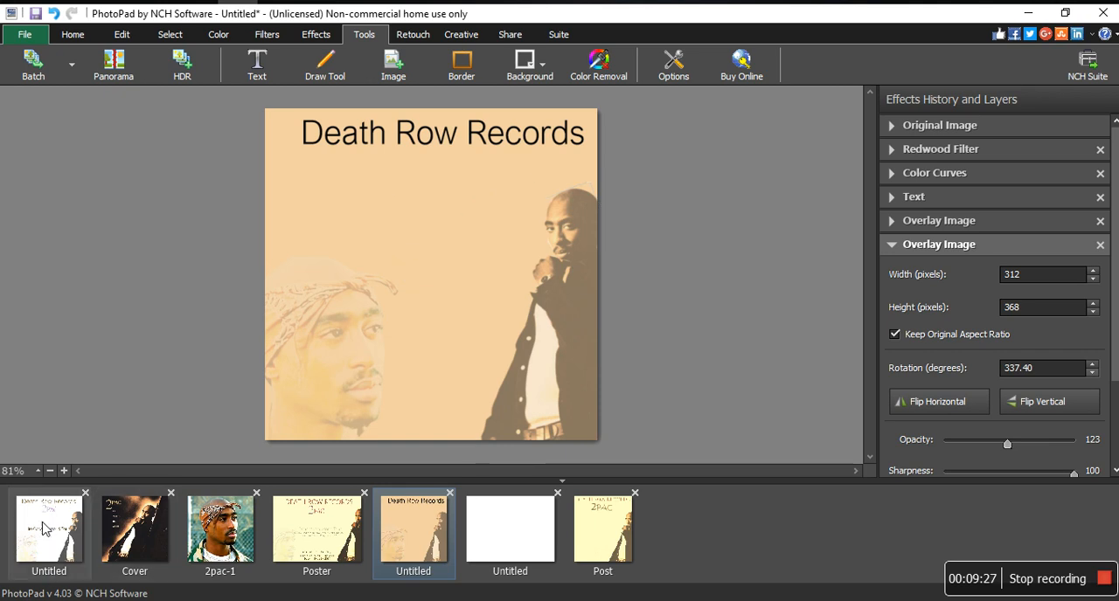
click(341, 528)
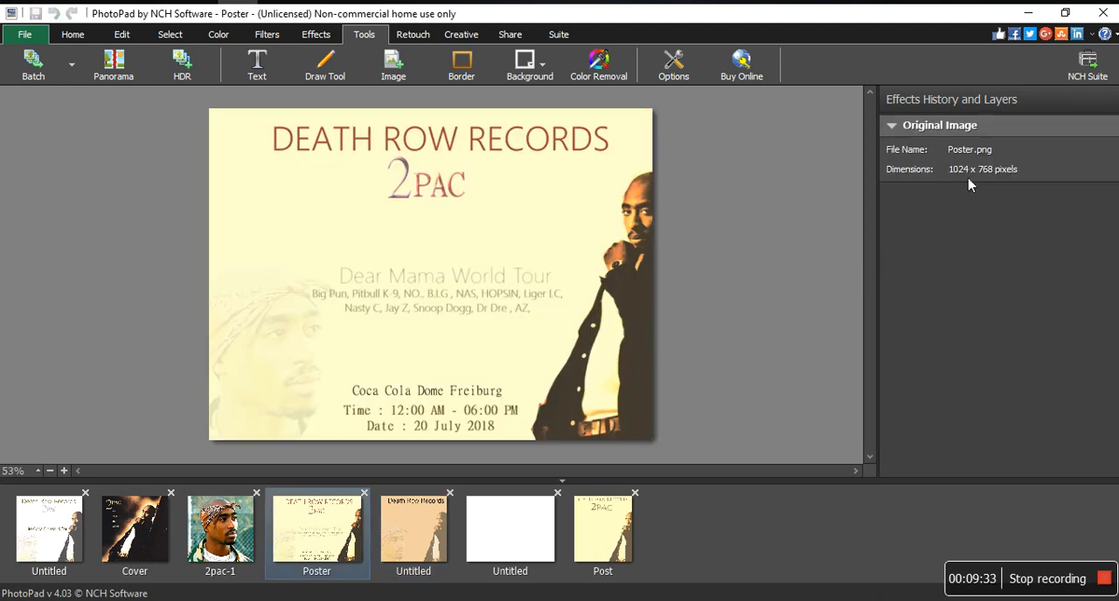
click(410, 525)
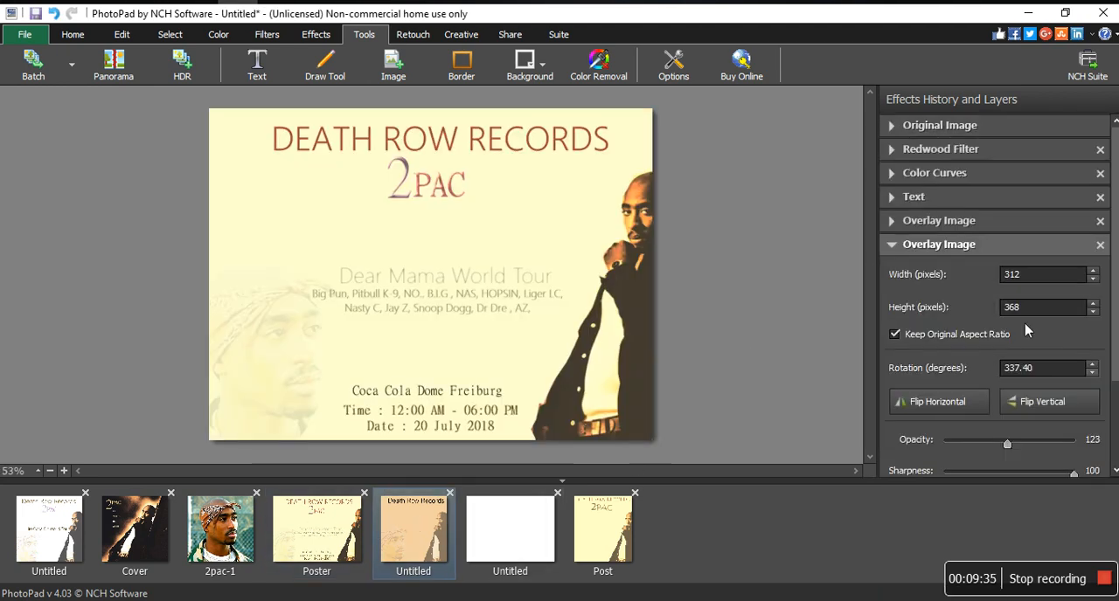
click(898, 130)
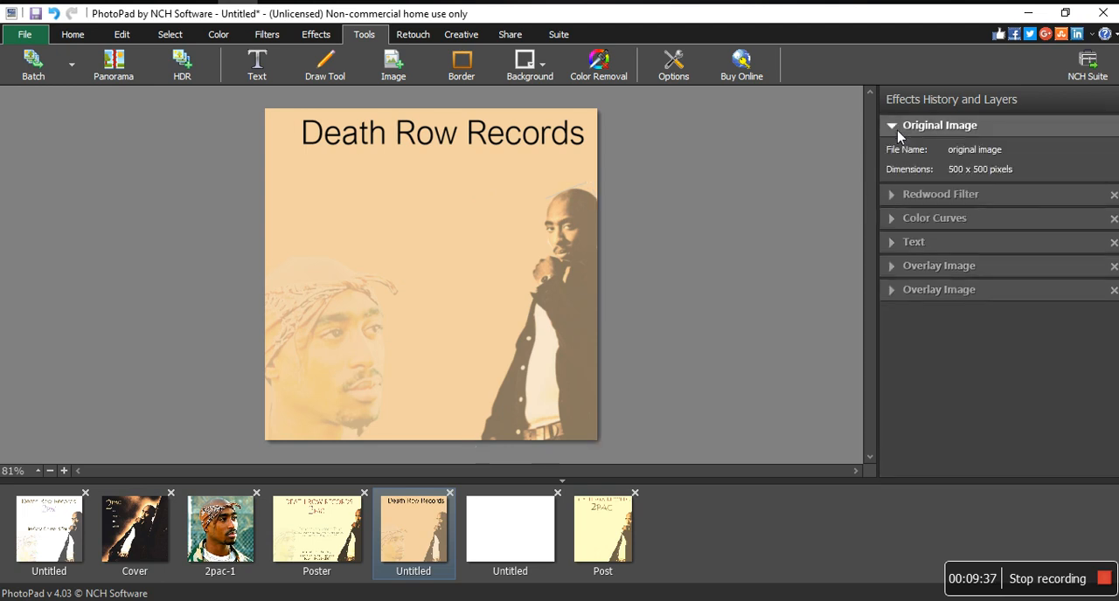
click(898, 131)
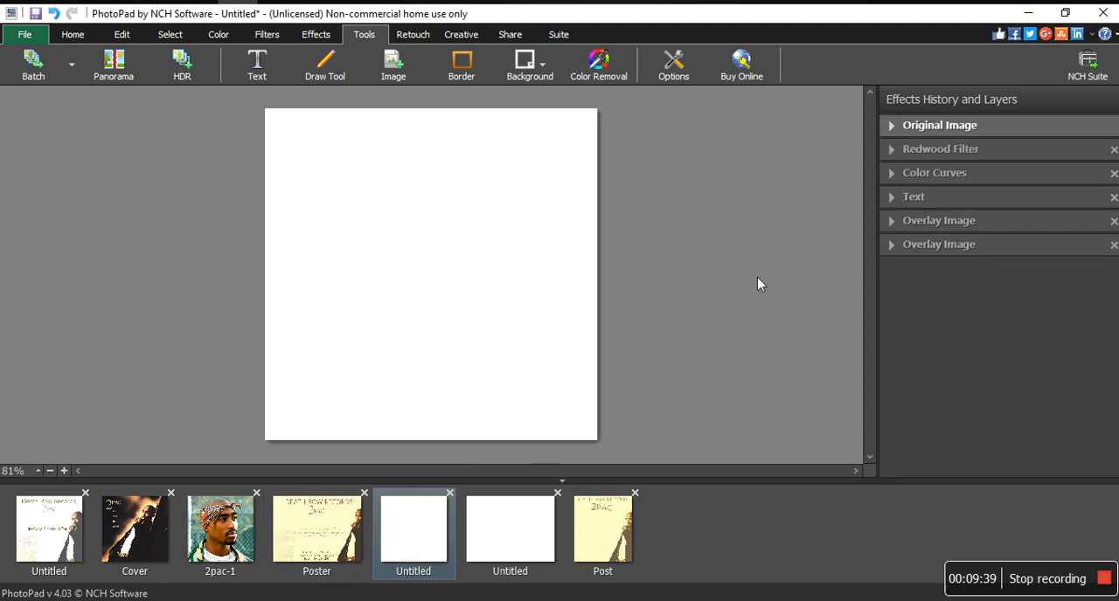
click(951, 243)
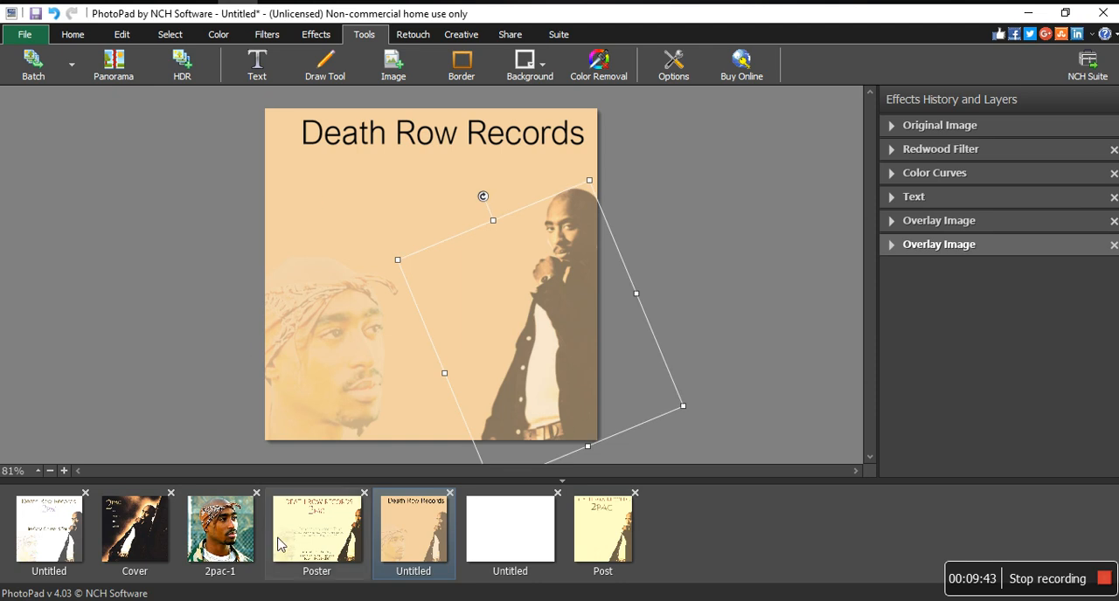
click(316, 517)
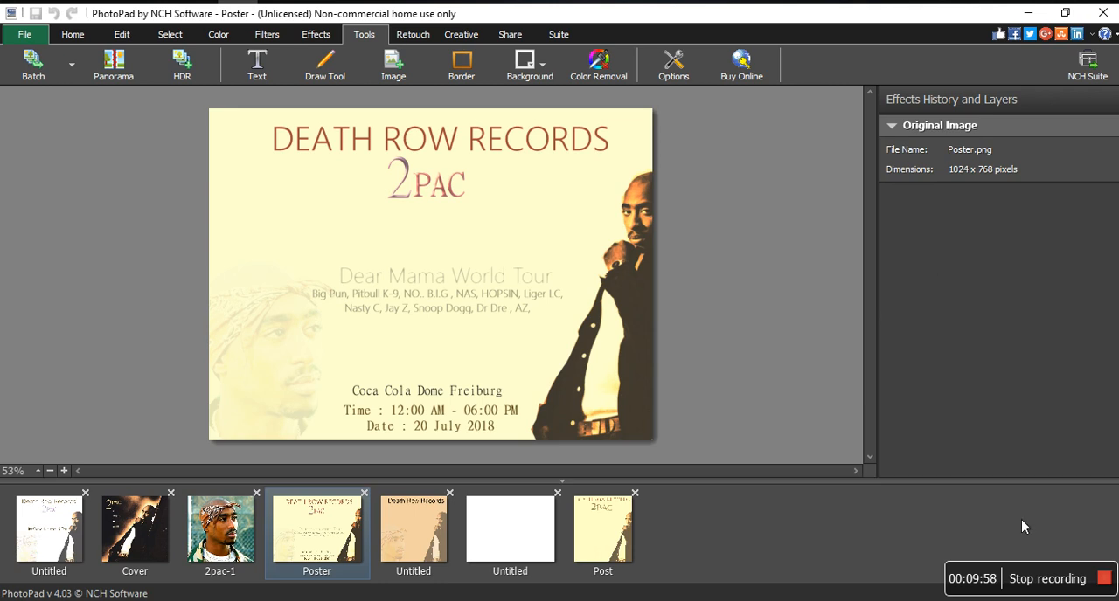
click(1057, 579)
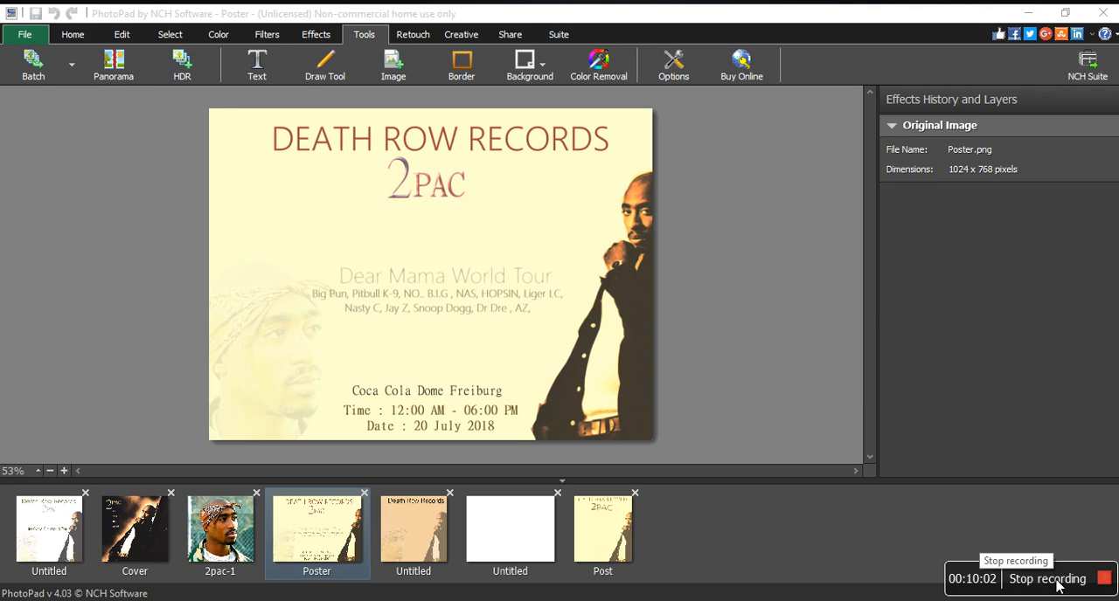